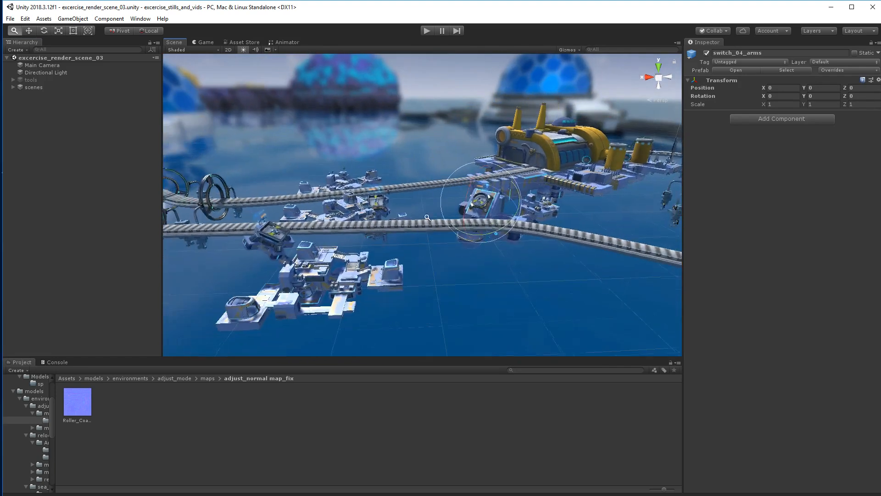
# Deactivate the scenes group to hide the whole environment and reactivate it
pyautogui.click(425, 169)
pyautogui.click(36, 88)
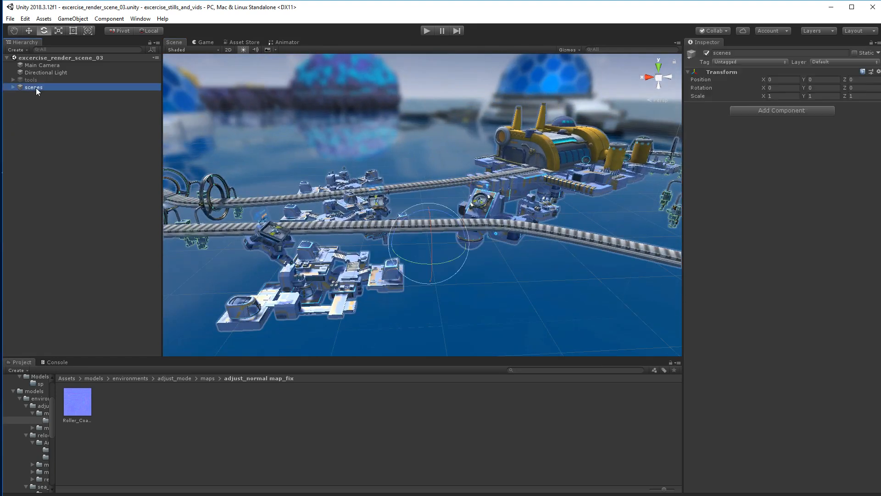
pyautogui.click(707, 53)
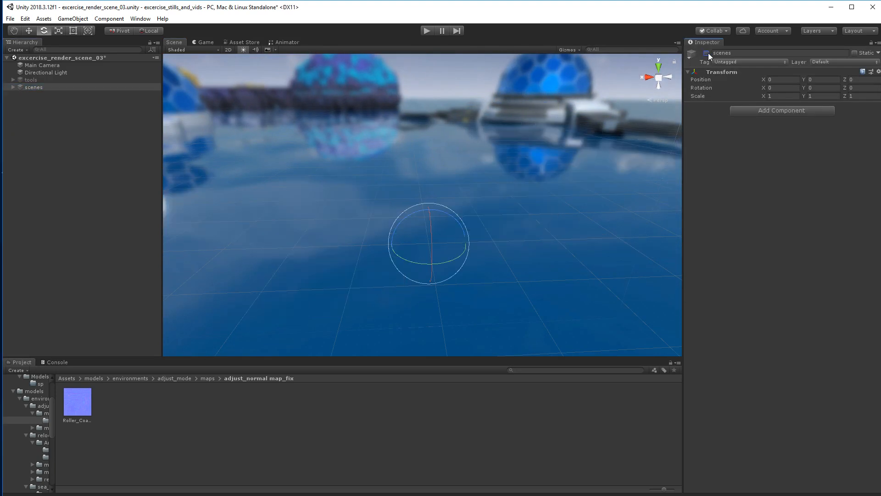
pyautogui.click(707, 53)
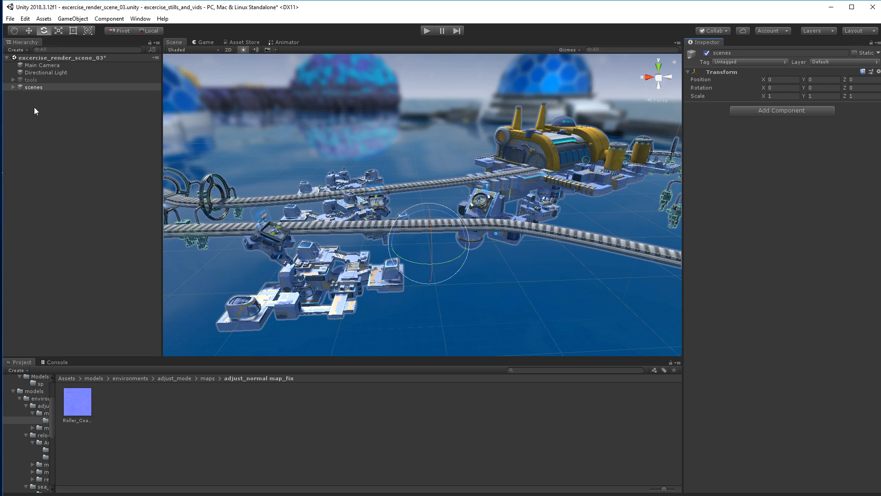
# Expand the scenes group, collapse its relocate child and deactivate relocate to hide that environment
pyautogui.click(13, 87)
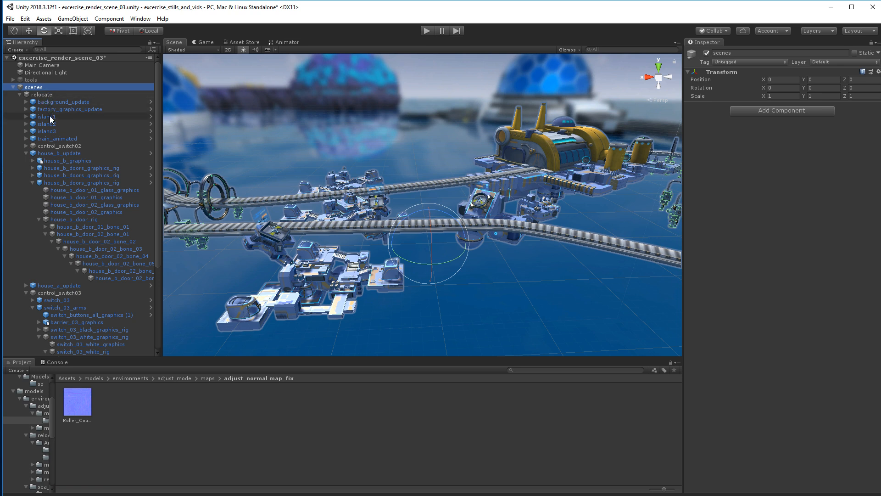
pyautogui.click(34, 183)
pyautogui.click(20, 94)
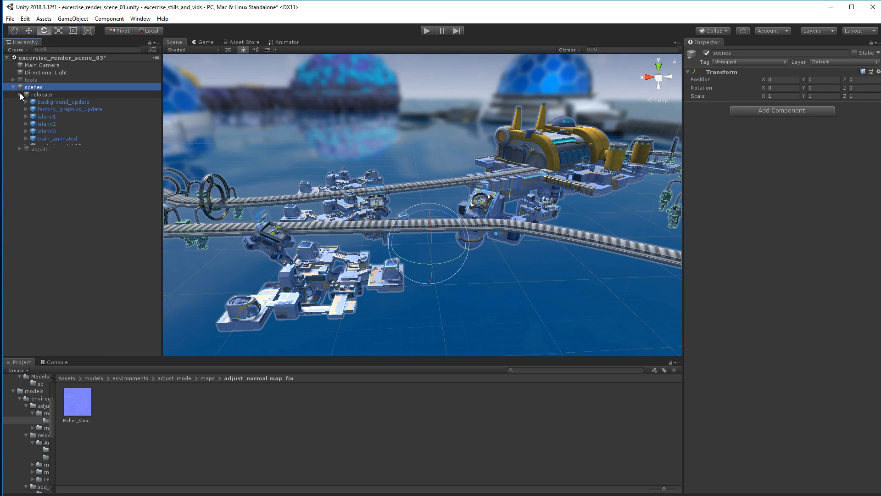
pyautogui.click(51, 94)
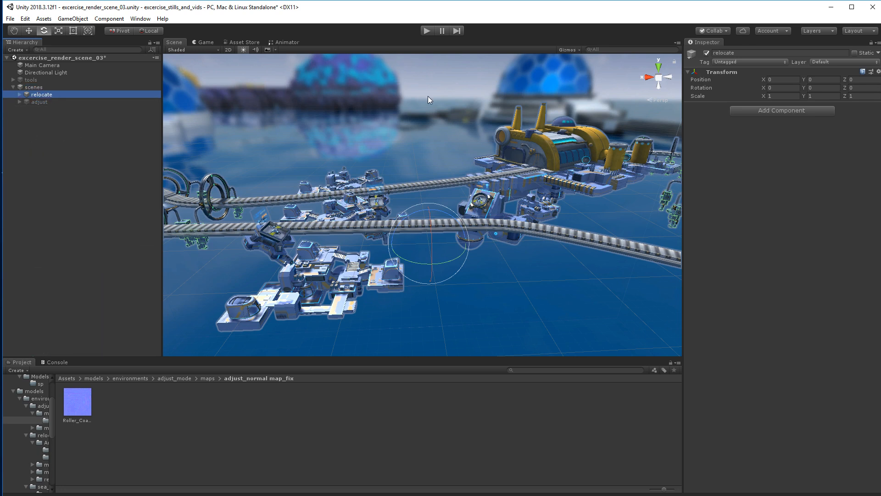
pyautogui.click(707, 53)
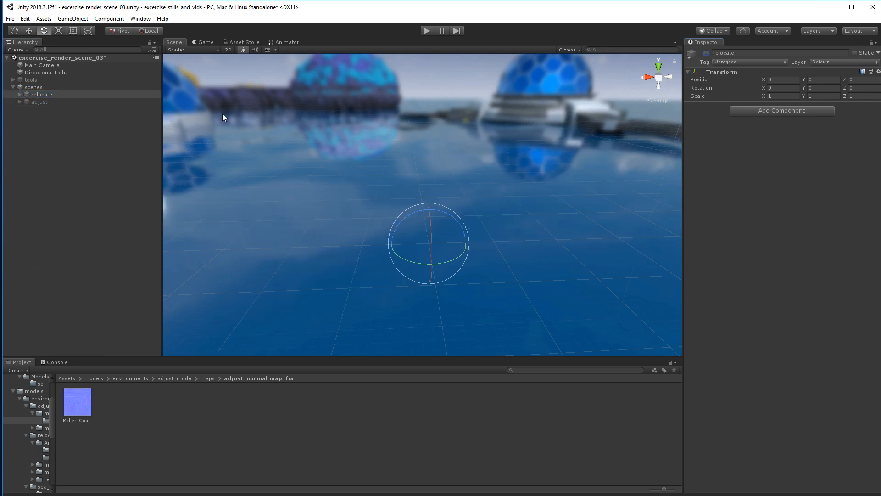
# Activate the adjust environment under scenes for a preview and deactivate it again
pyautogui.click(63, 102)
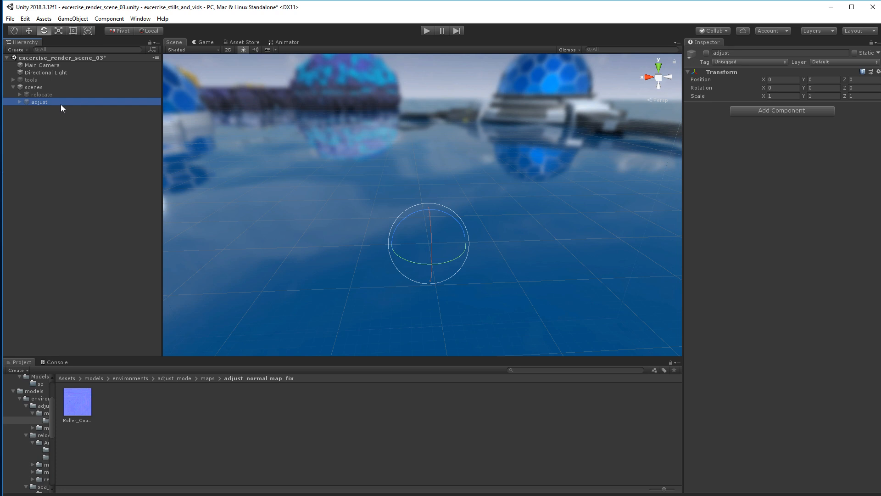
pyautogui.click(706, 54)
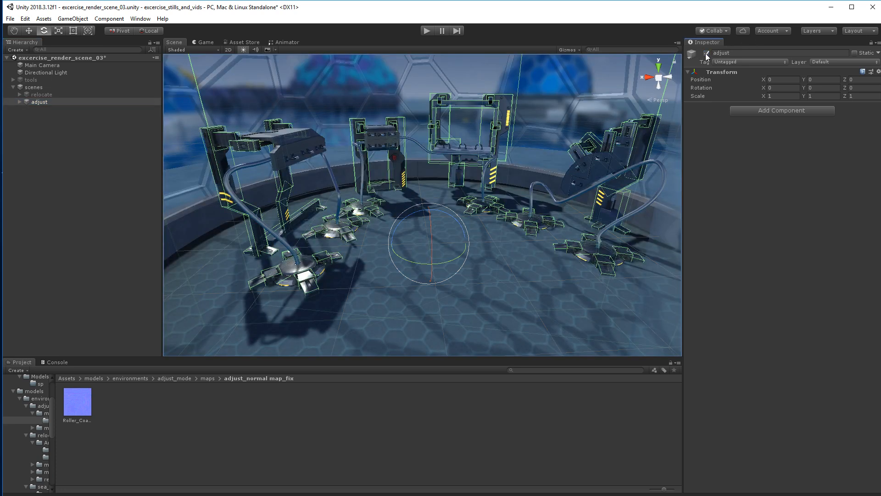
pyautogui.click(707, 53)
# Activate the tools group and expand its hierarchy through tool_cluster and rotate_center down to the instruments under toolsmaster
pyautogui.click(39, 80)
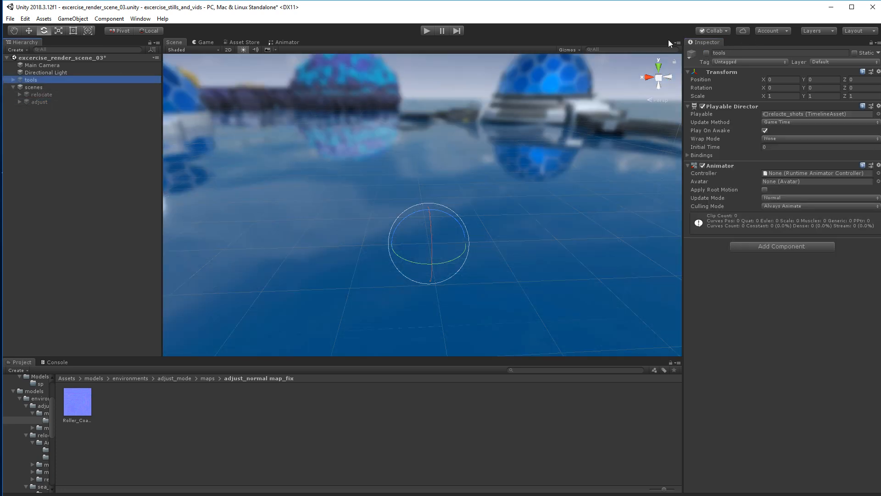
pyautogui.click(706, 53)
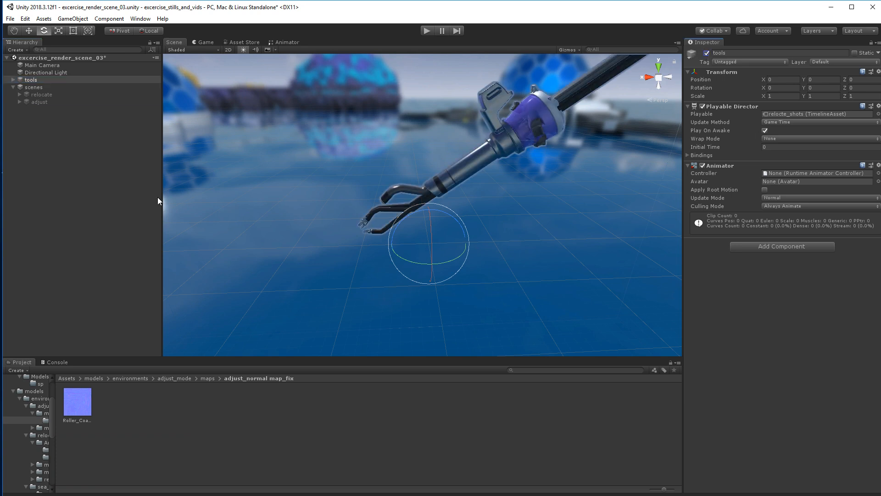
pyautogui.click(13, 80)
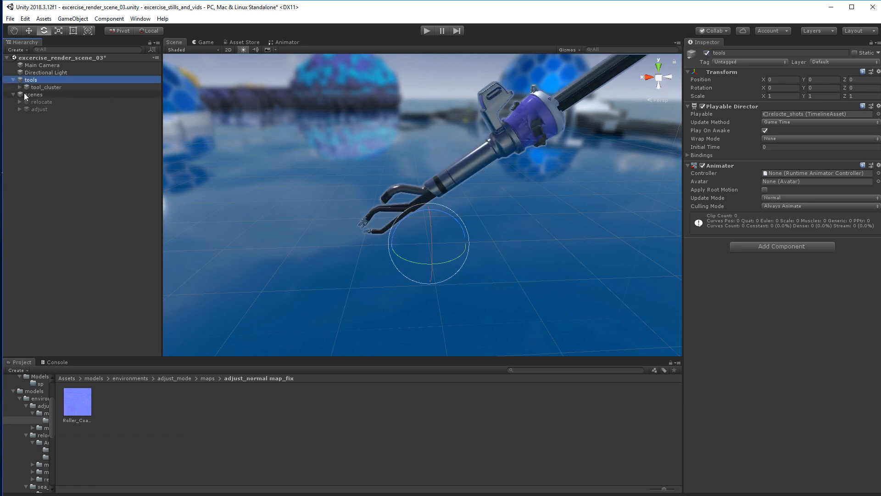
pyautogui.click(20, 88)
pyautogui.click(26, 95)
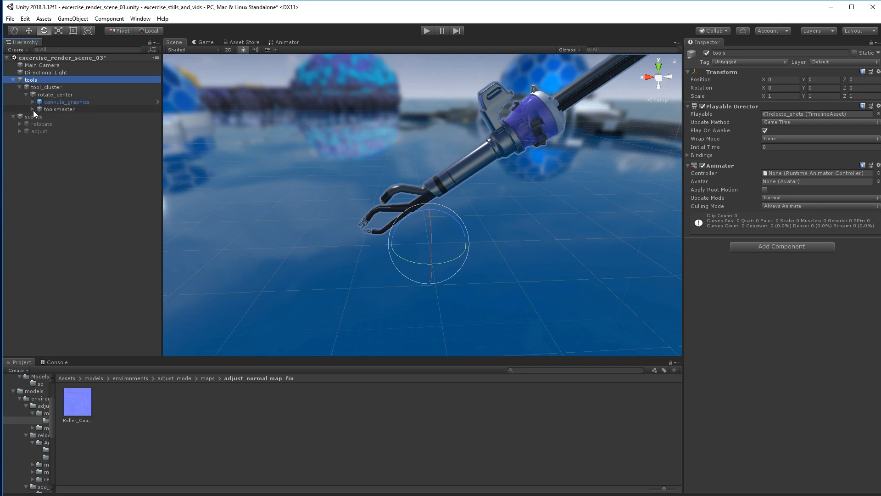
pyautogui.click(33, 109)
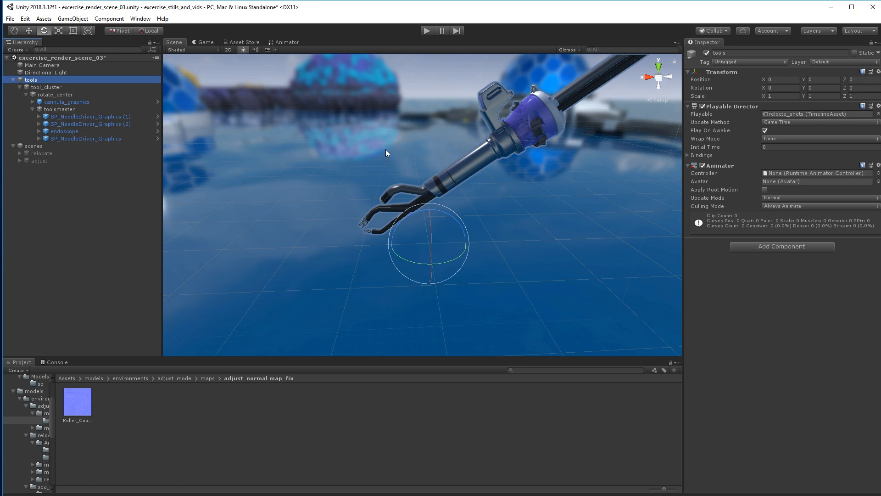
# Revert all prefab overrides on SP_NeedleDriver_Graphics (1) and SP_NeedleDriver_Graphics (2)
pyautogui.keyDown('alt'); pyautogui.moveTo(469, 201); pyautogui.dragTo(548, 238); pyautogui.keyUp('alt')
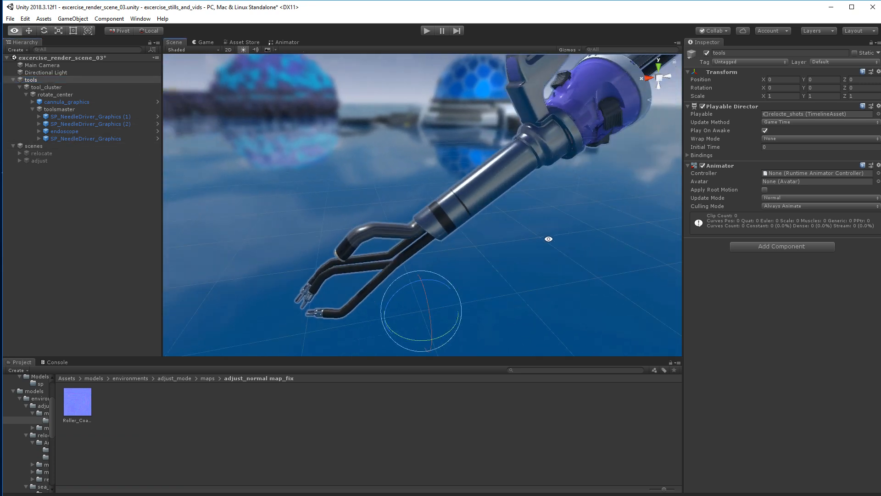
pyautogui.moveTo(549, 238)
pyautogui.keyDown('alt'); pyautogui.mouseDown(button='right')
pyautogui.moveTo(514, 226)
pyautogui.moveTo(532, 199)
pyautogui.moveTo(554, 231)
pyautogui.mouseUp(button='right'); pyautogui.keyUp('alt')
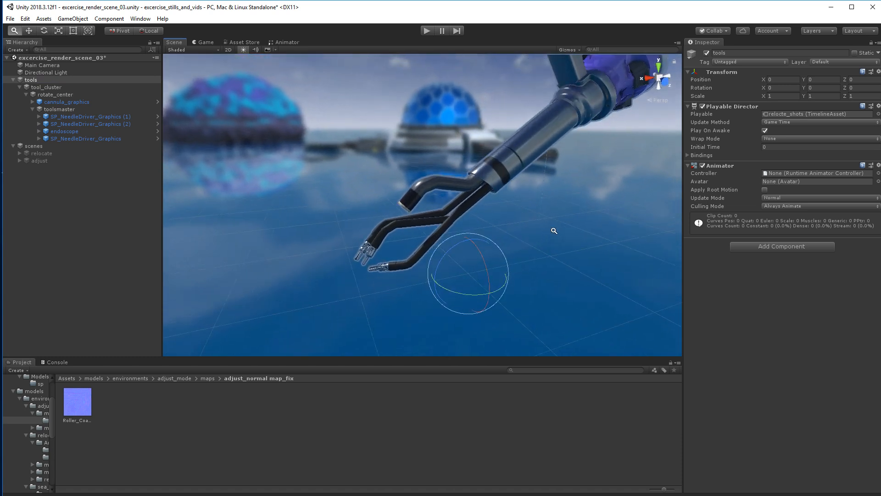
pyautogui.click(112, 118)
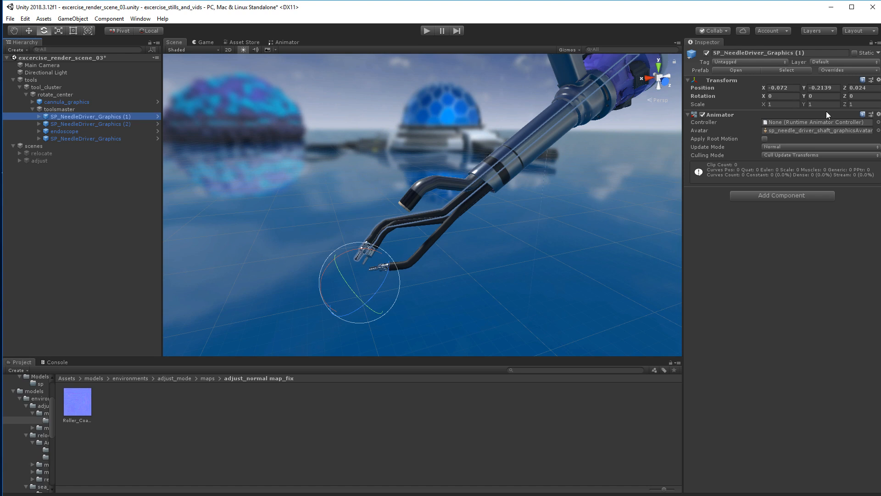
pyautogui.click(843, 72)
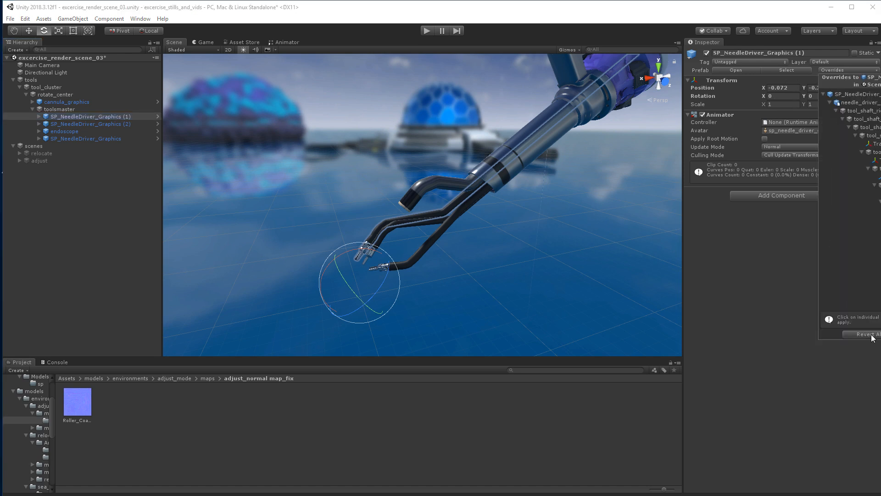
pyautogui.click(872, 336)
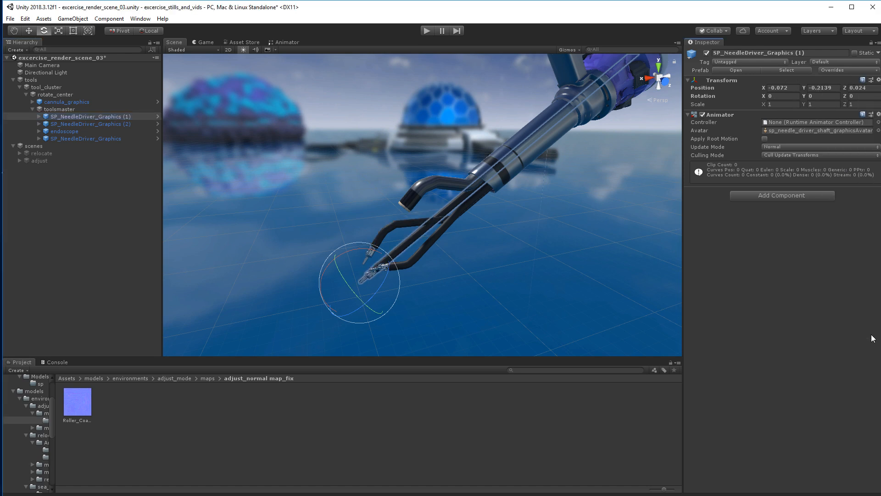
pyautogui.click(115, 125)
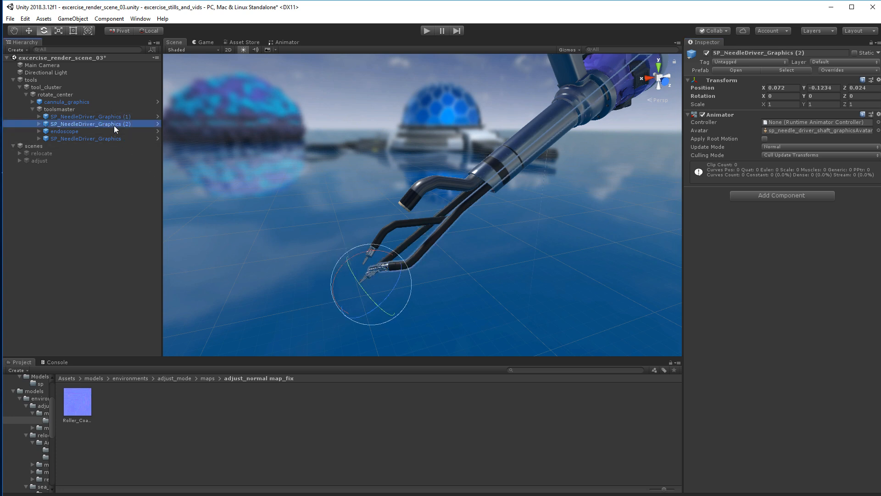
pyautogui.click(840, 71)
pyautogui.click(864, 310)
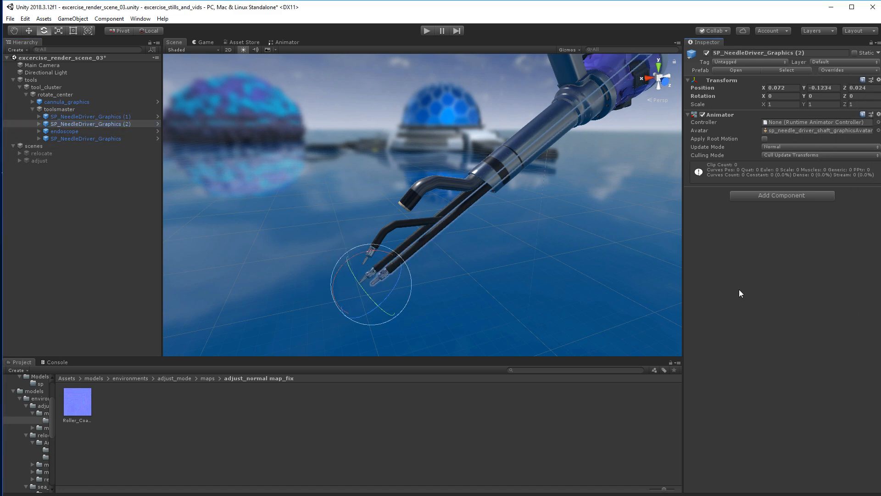
# Revert all prefab overrides on the endoscope and on the unnumbered SP_NeedleDriver_Graphics
pyautogui.click(82, 133)
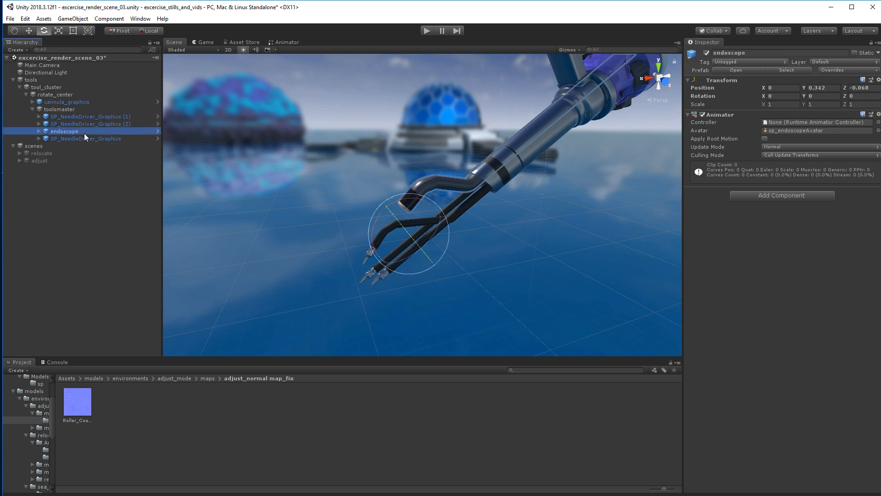
pyautogui.click(839, 73)
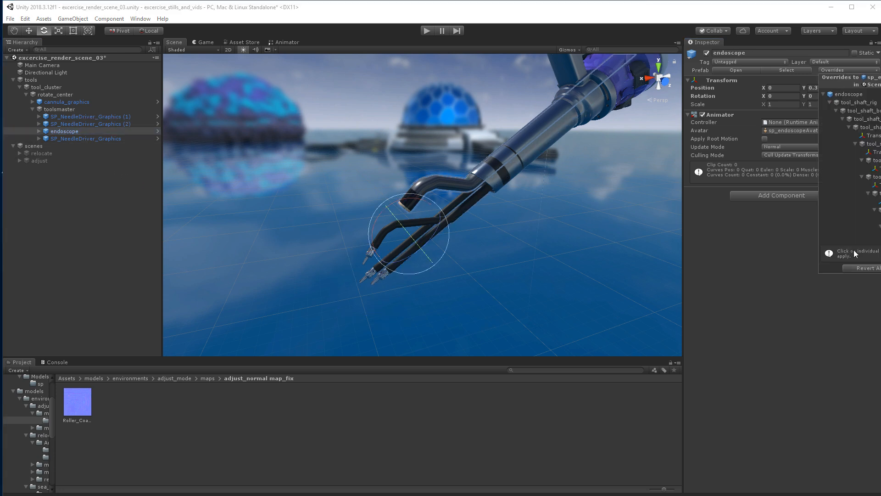
pyautogui.click(864, 269)
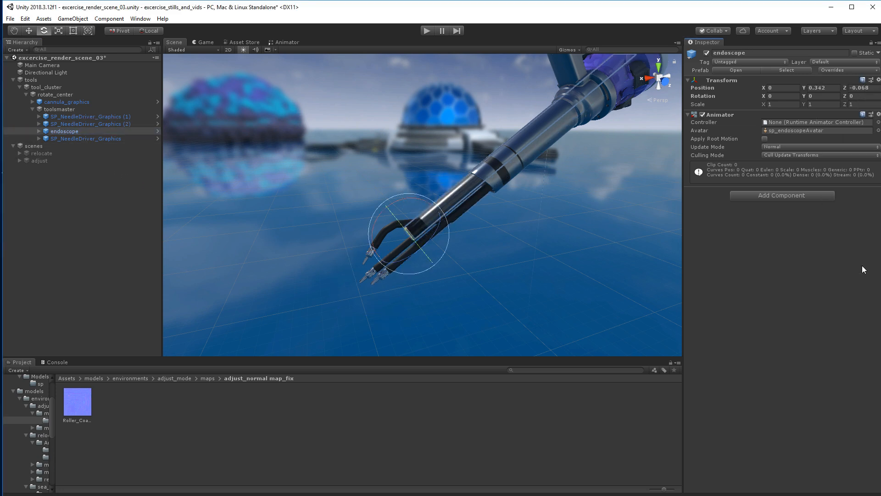
pyautogui.click(87, 139)
pyautogui.click(836, 70)
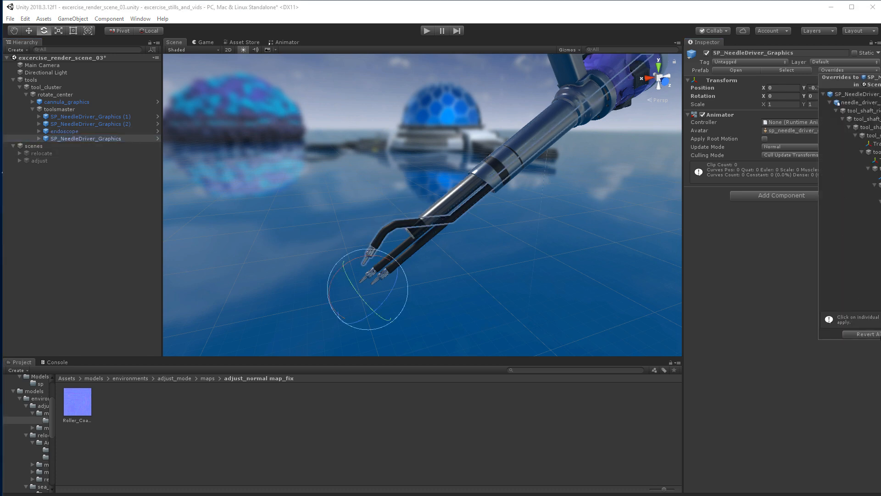
pyautogui.click(870, 333)
# Deselect the instrument and examine the instruments and cannula from several angles and distances
pyautogui.keyDown('alt'); pyautogui.moveTo(401, 233); pyautogui.dragTo(455, 209); pyautogui.keyUp('alt')
pyautogui.keyDown('alt'); pyautogui.moveTo(504, 183); pyautogui.dragTo(475, 203, button='middle'); pyautogui.keyUp('alt')
pyautogui.keyDown('alt'); pyautogui.moveTo(416, 162); pyautogui.dragTo(464, 241, button='right'); pyautogui.keyUp('alt')
pyautogui.keyDown('alt'); pyautogui.moveTo(484, 245); pyautogui.dragTo(464, 220); pyautogui.keyUp('alt')
pyautogui.keyDown('alt'); pyautogui.moveTo(465, 220); pyautogui.dragTo(444, 145, button='right'); pyautogui.keyUp('alt')
pyautogui.click(533, 186)
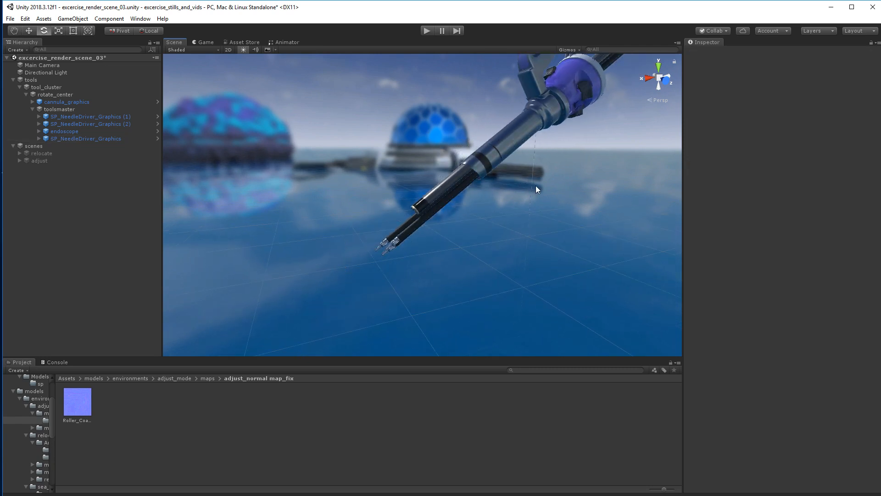
pyautogui.keyDown('alt'); pyautogui.moveTo(537, 188); pyautogui.dragTo(576, 99); pyautogui.keyUp('alt')
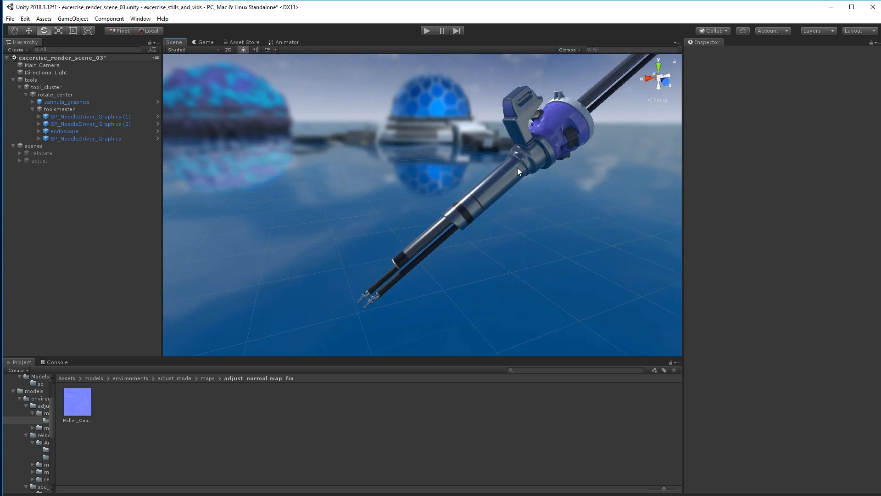
pyautogui.keyDown('alt'); pyautogui.moveTo(448, 216); pyautogui.dragTo(508, 218, button='right'); pyautogui.keyUp('alt')
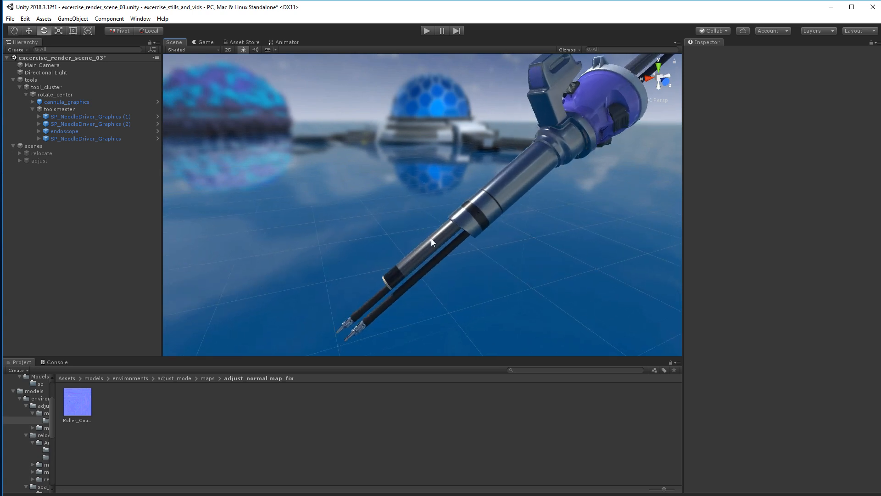
pyautogui.keyDown('alt'); pyautogui.moveTo(488, 238); pyautogui.dragTo(490, 234, button='middle'); pyautogui.keyUp('alt')
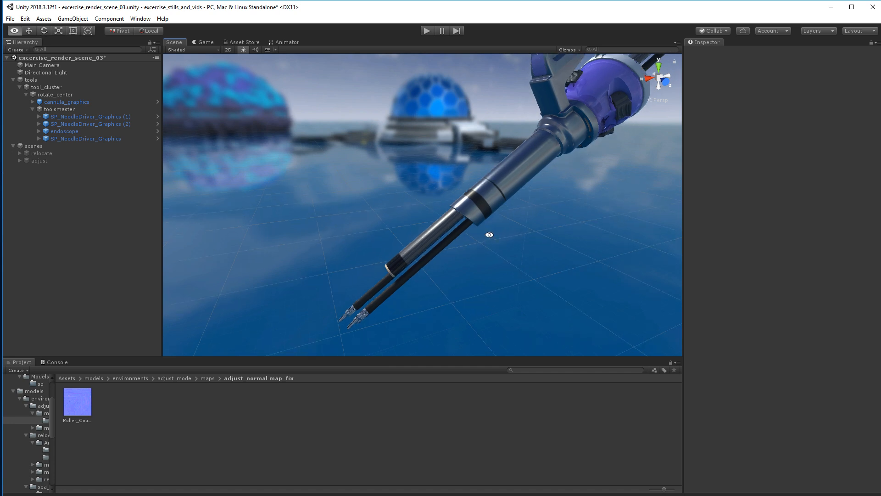
pyautogui.keyDown('alt'); pyautogui.moveTo(490, 235); pyautogui.dragTo(492, 232, button='right'); pyautogui.keyUp('alt')
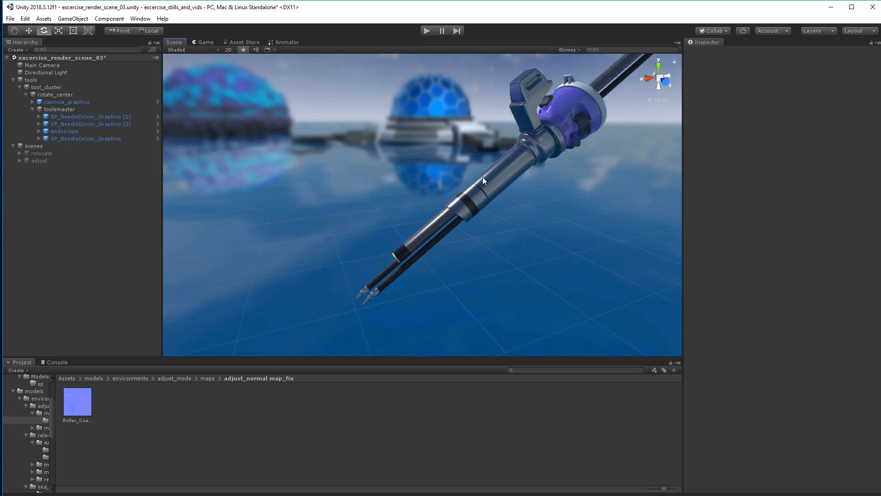
pyautogui.scroll(4, 492, 208)
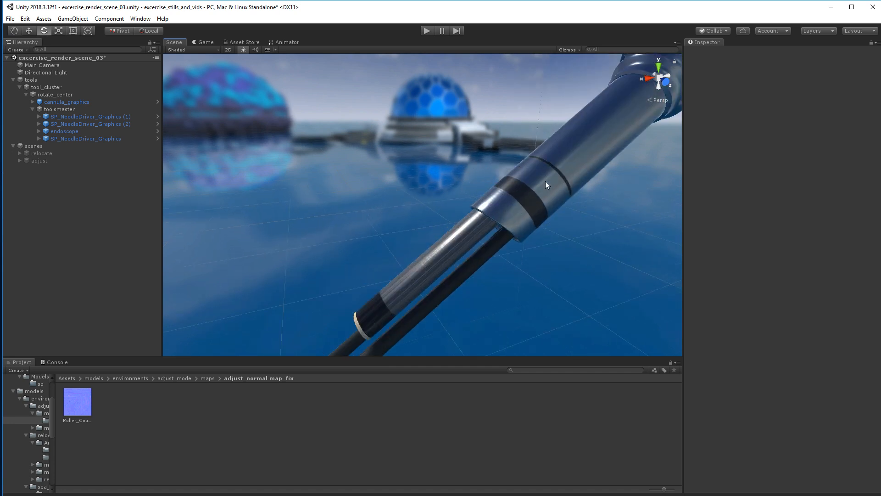
pyautogui.scroll(-3, 578, 198)
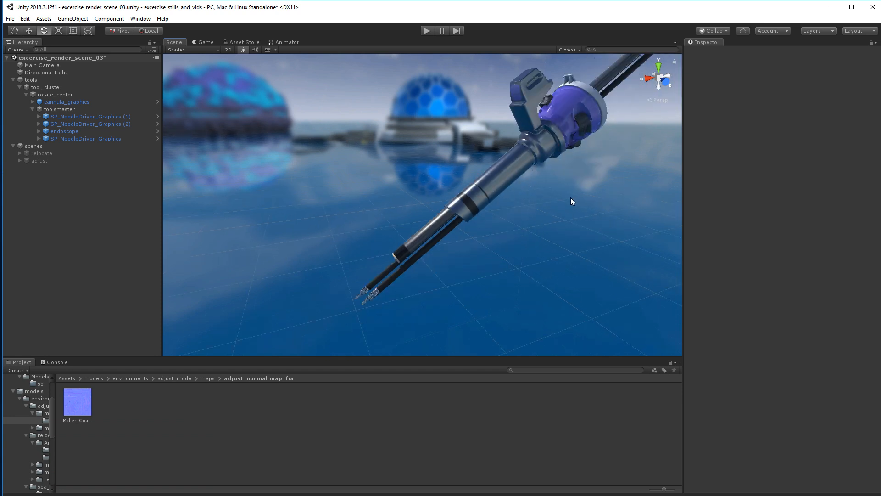
pyautogui.keyDown('alt'); pyautogui.moveTo(571, 201); pyautogui.dragTo(489, 225, button='right'); pyautogui.keyUp('alt')
# Try moving tool_cluster horizontally along its X axis, and undo the move
pyautogui.press('e')
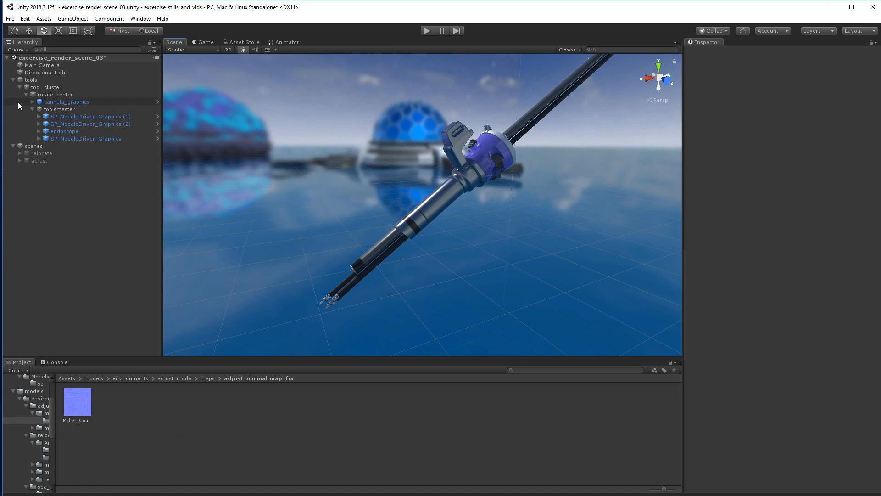
pyautogui.click(45, 87)
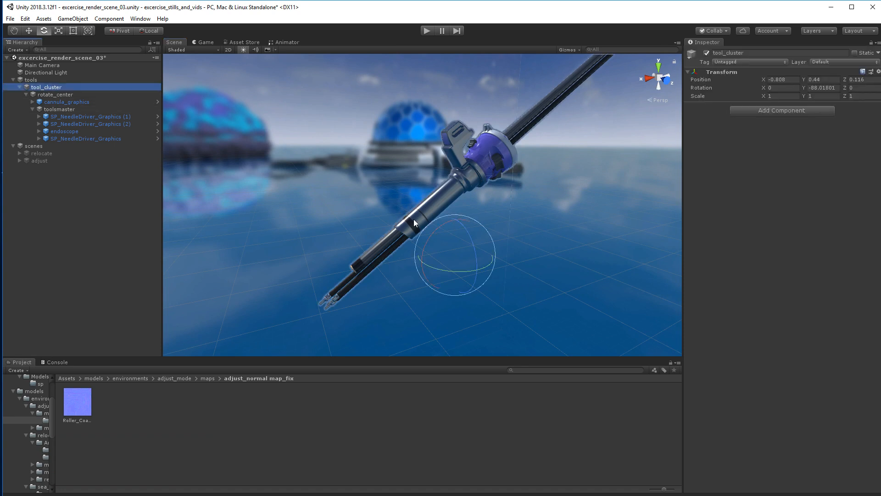
pyautogui.press('w')
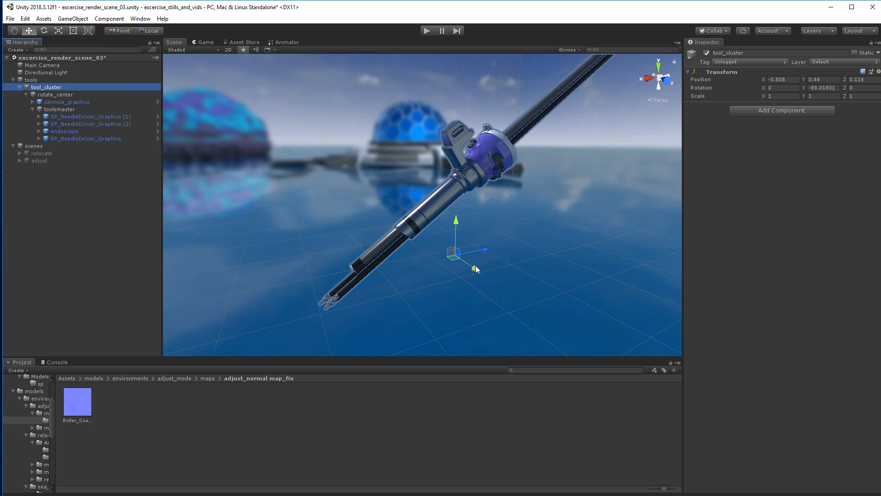
pyautogui.moveTo(475, 266); pyautogui.dragTo(466, 248)
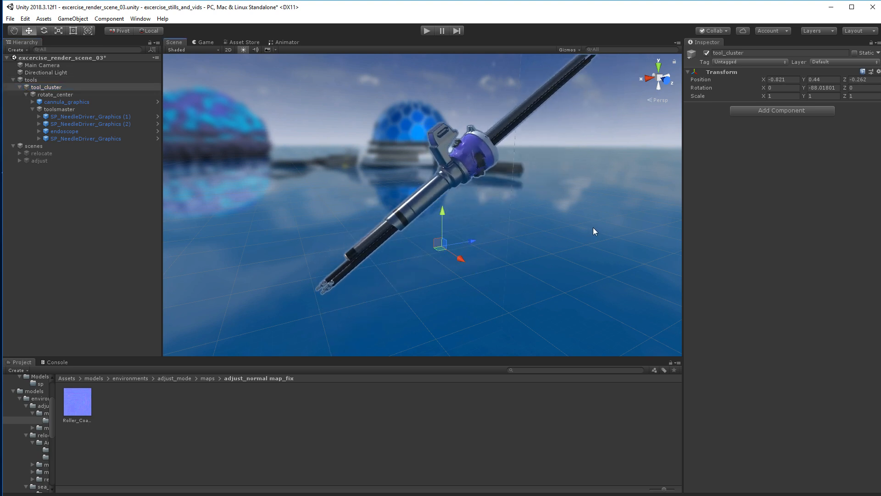
pyautogui.hotkey('ctrl', 'z')
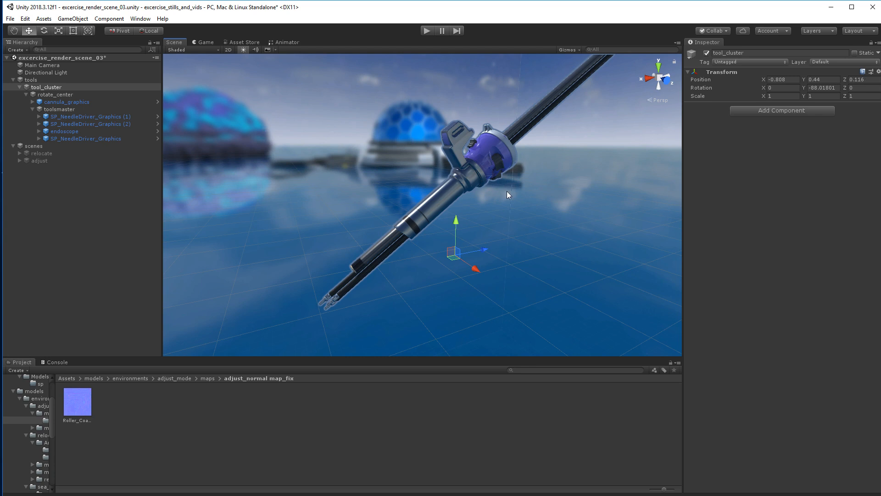
# Move cannula_graphics and toolsmaster together up the shaft axis under rotate_center, bringing the cannula to about Y -0.318
pyautogui.click(54, 95)
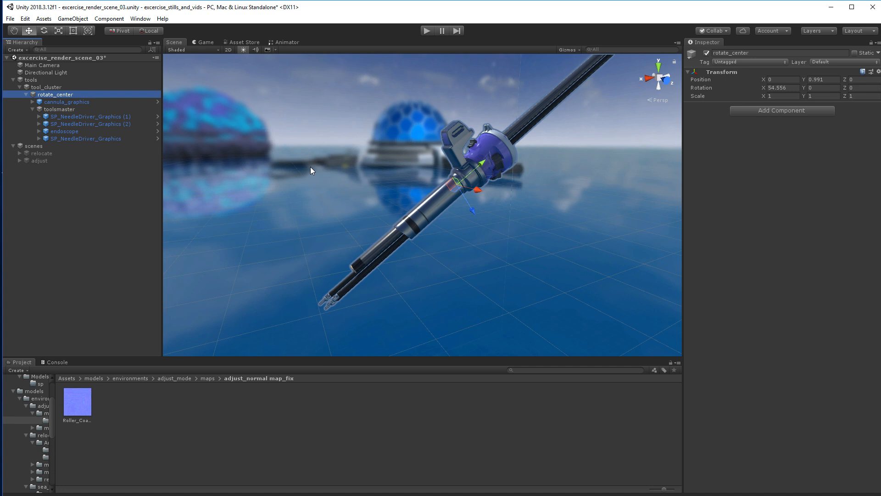
pyautogui.click(64, 102)
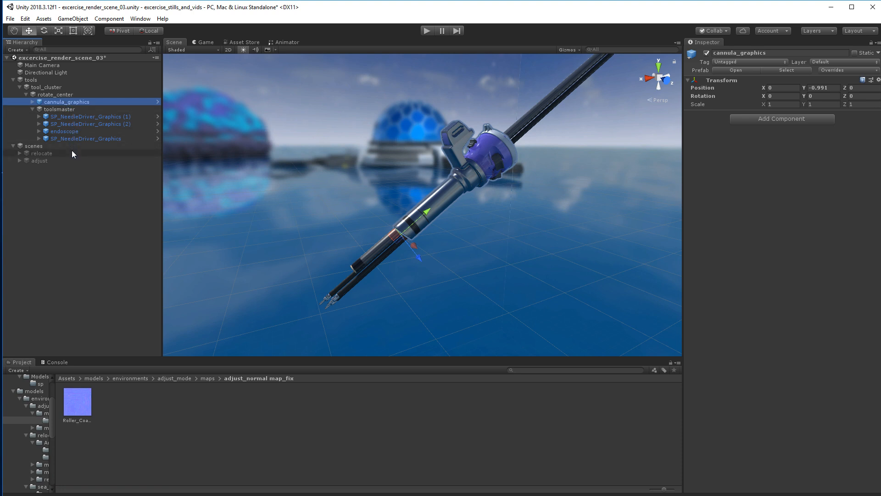
pyautogui.keyDown('ctrl'); pyautogui.click(62, 109); pyautogui.keyUp('ctrl')
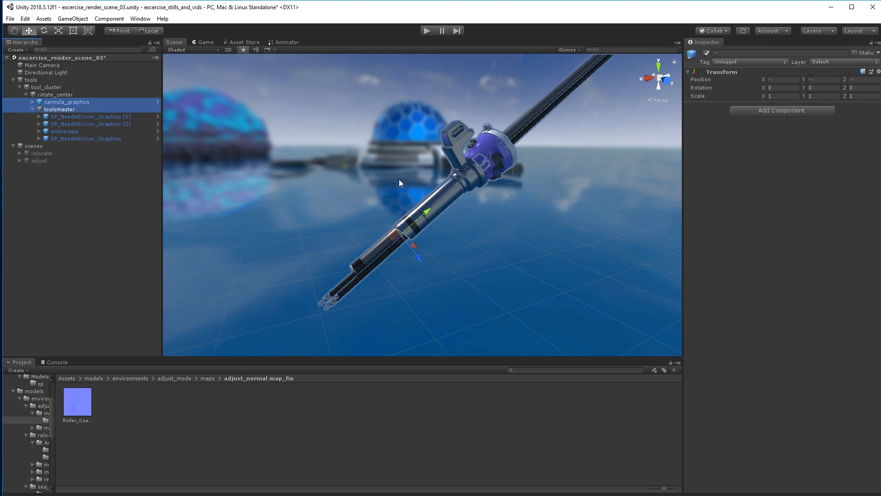
pyautogui.moveTo(426, 214); pyautogui.dragTo(467, 183)
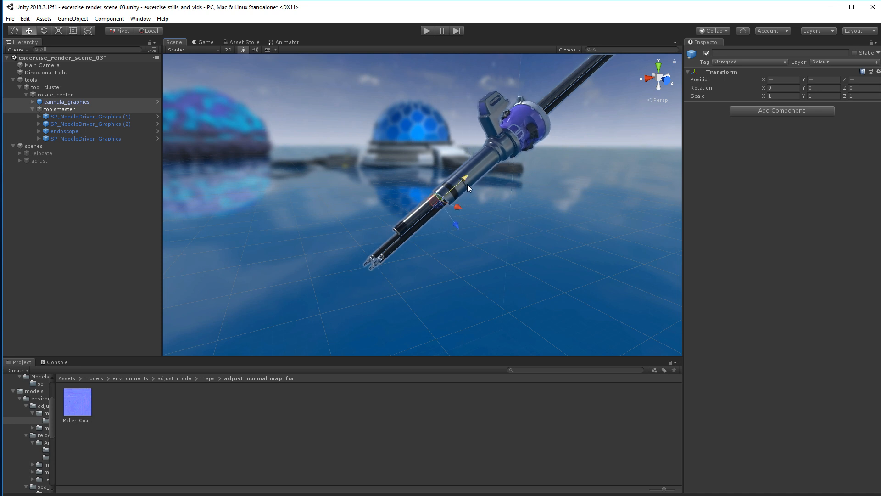
# Fine-tune cannula_graphics and toolsmaster together along the shaft against the rotate_center pivot, with the cannula at about Y -0.345
pyautogui.click(72, 94)
pyautogui.keyDown('alt'); pyautogui.moveTo(482, 213); pyautogui.dragTo(361, 186); pyautogui.keyUp('alt')
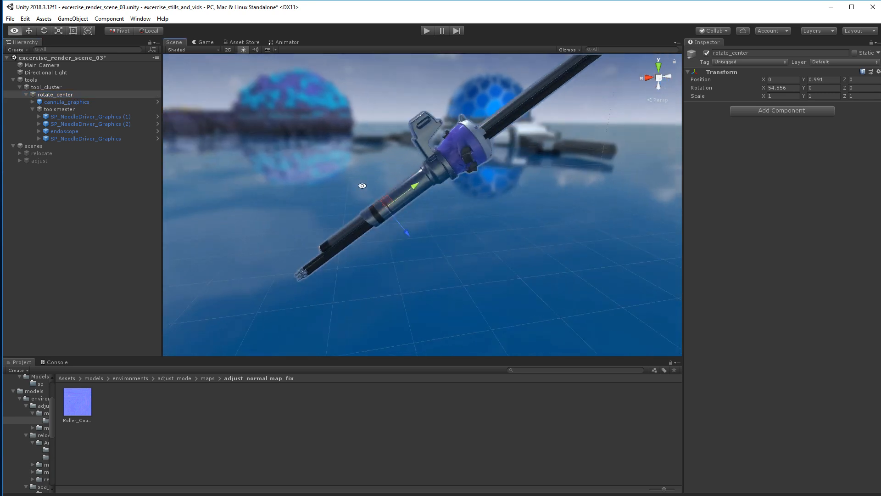
pyautogui.keyDown('alt'); pyautogui.moveTo(360, 186); pyautogui.dragTo(472, 254, button='right'); pyautogui.keyUp('alt')
pyautogui.keyDown('alt'); pyautogui.moveTo(472, 254); pyautogui.dragTo(423, 238); pyautogui.keyUp('alt')
pyautogui.keyDown('alt'); pyautogui.moveTo(422, 238); pyautogui.dragTo(467, 263, button='right'); pyautogui.keyUp('alt')
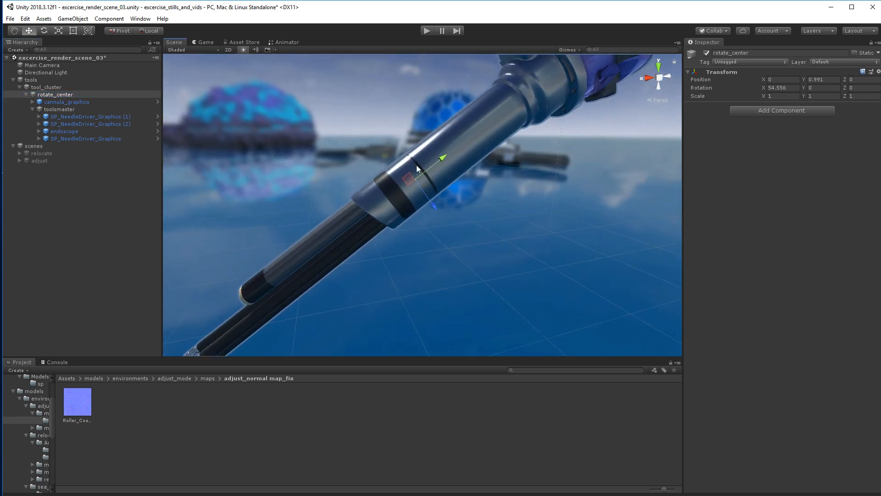
pyautogui.click(70, 104)
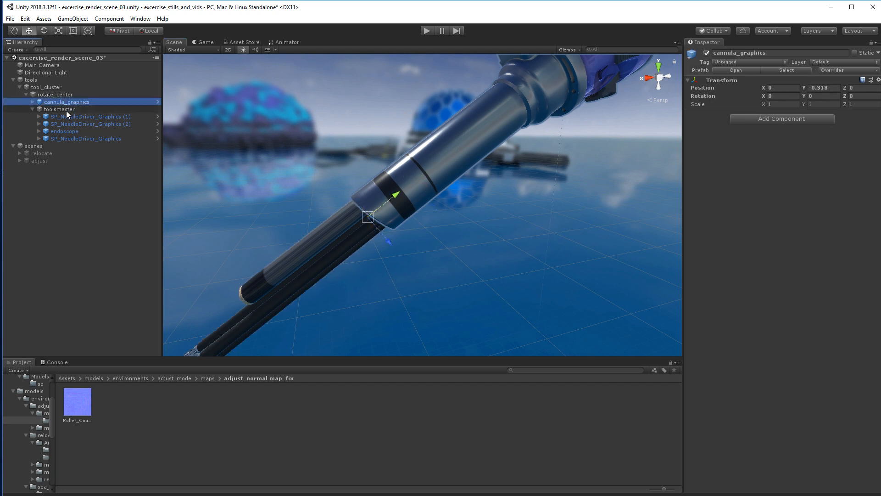
pyautogui.keyDown('ctrl'); pyautogui.click(66, 111); pyautogui.keyUp('ctrl')
pyautogui.moveTo(395, 192); pyautogui.dragTo(392, 197)
pyautogui.click(68, 95)
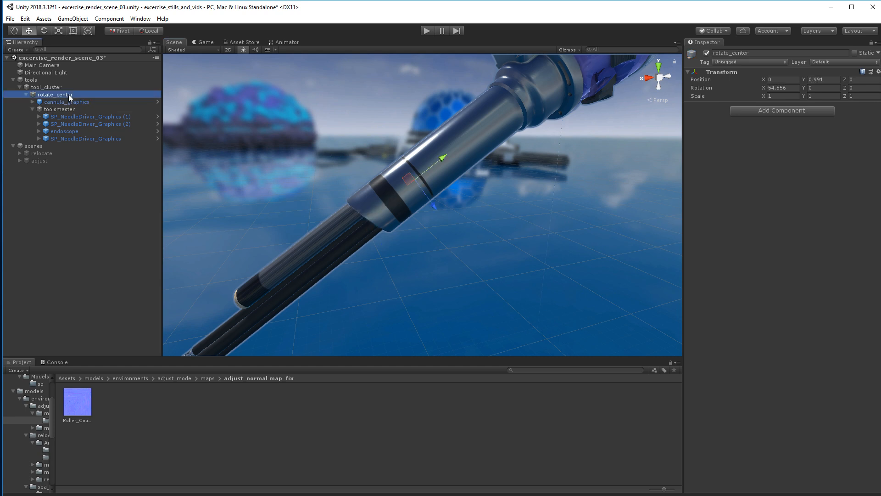
# Move tool_cluster horizontally along its Z axis to about X -1.071, Z 0.125
pyautogui.keyDown('alt'); pyautogui.moveTo(457, 244); pyautogui.dragTo(473, 234); pyautogui.keyUp('alt')
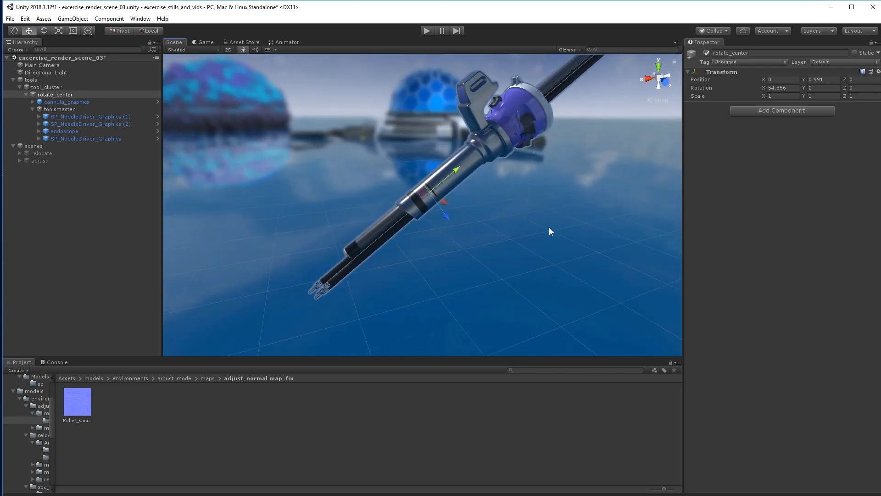
pyautogui.keyDown('alt'); pyautogui.moveTo(551, 231); pyautogui.dragTo(294, 230); pyautogui.keyUp('alt')
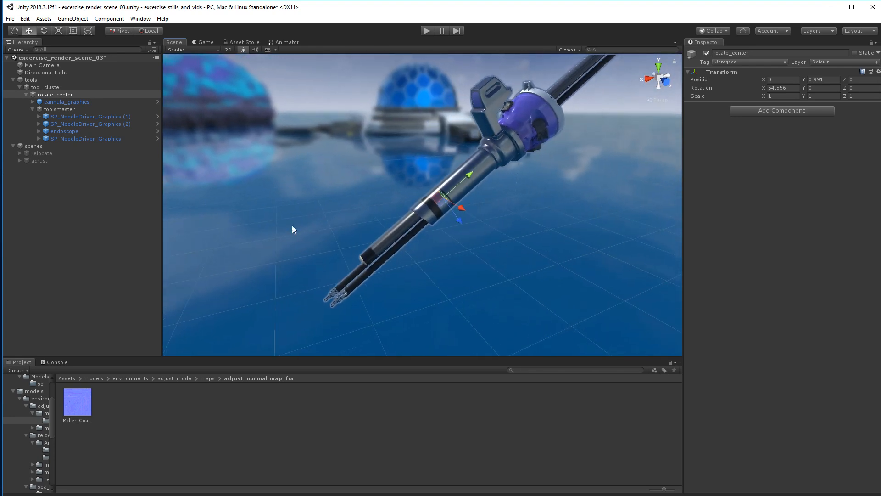
pyautogui.click(59, 87)
pyautogui.moveTo(469, 270); pyautogui.dragTo(487, 261)
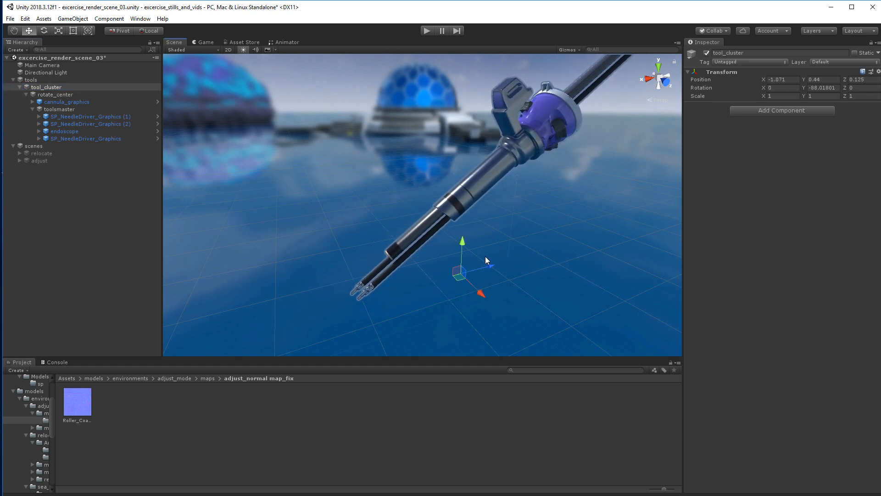
# Try rotating rotate_center about several axes to swing and tilt the cannula and instruments around its pivot
pyautogui.click(67, 95)
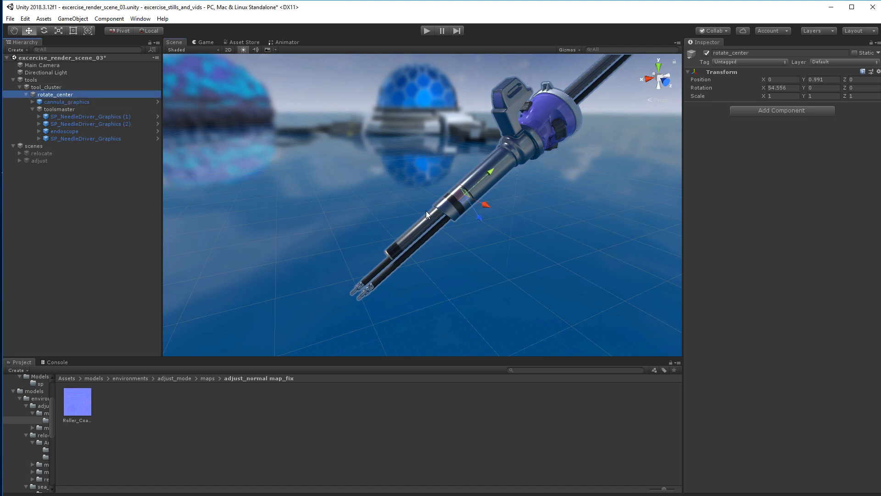
pyautogui.press('e')
pyautogui.keyDown('alt'); pyautogui.moveTo(553, 195); pyautogui.dragTo(557, 203); pyautogui.keyUp('alt')
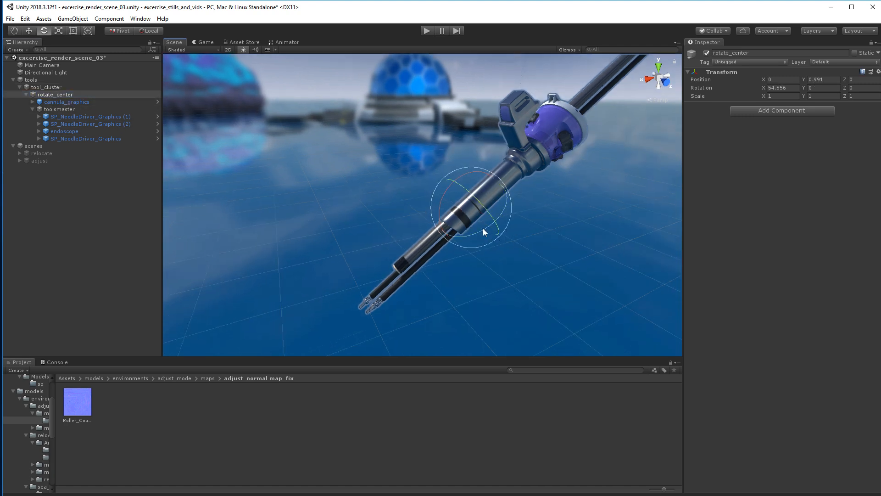
pyautogui.moveTo(483, 228); pyautogui.dragTo(429, 235)
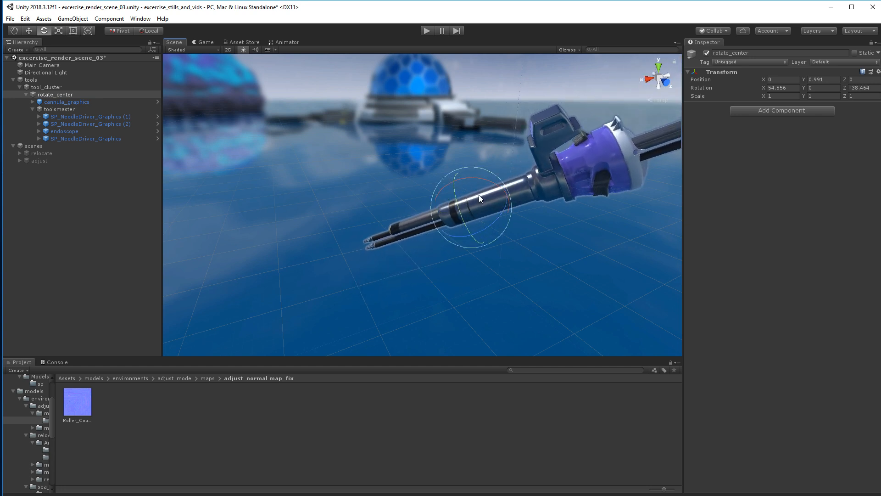
pyautogui.moveTo(486, 183)
pyautogui.mouseDown()
pyautogui.moveTo(475, 182)
pyautogui.moveTo(481, 230)
pyautogui.moveTo(457, 241)
pyautogui.moveTo(513, 214)
pyautogui.moveTo(490, 199)
pyautogui.moveTo(481, 175)
pyautogui.mouseUp()
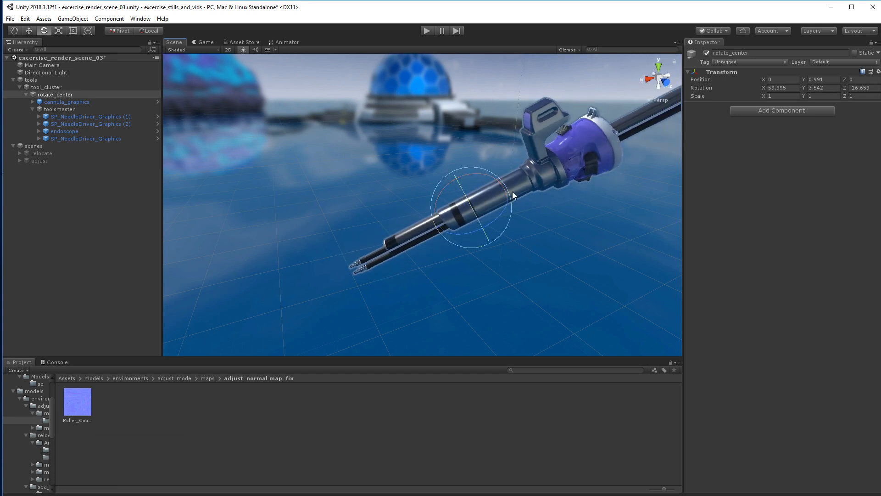
pyautogui.moveTo(497, 183)
pyautogui.mouseDown()
pyautogui.moveTo(477, 180)
pyautogui.moveTo(484, 187)
pyautogui.mouseUp()
pyautogui.moveTo(485, 229); pyautogui.dragTo(464, 231)
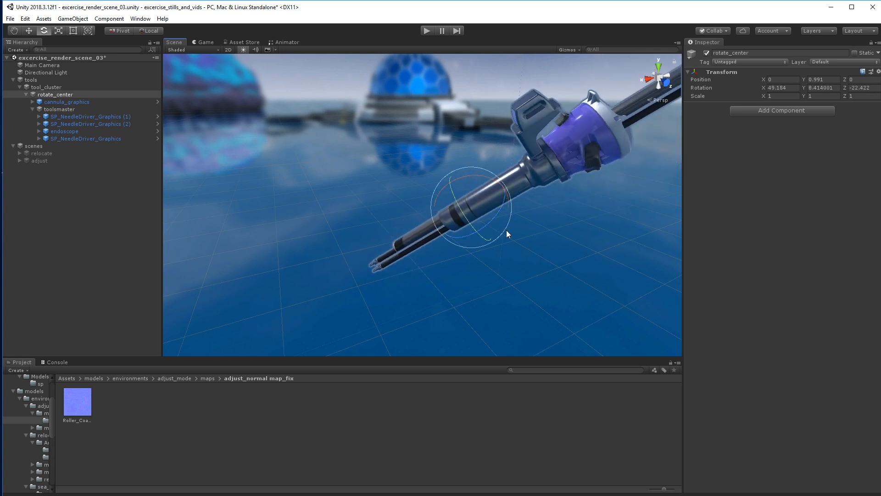
# Undo all the trial rotations of rotate_center
pyautogui.hotkey('ctrl', 'z')
pyautogui.hotkey('ctrl', 'z')
pyautogui.hotkey('ctrl', 'z')
pyautogui.hotkey('ctrl', 'z')
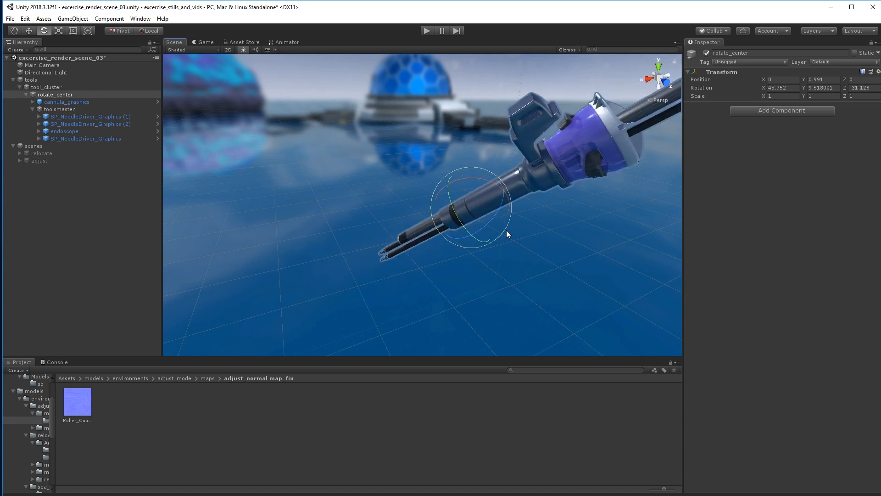
pyautogui.hotkey('ctrl', 'z')
pyautogui.hotkey('ctrl', 'z')
# Try another small rotation of rotate_center from a new viewing angle, and undo it
pyautogui.keyDown('alt'); pyautogui.moveTo(507, 232); pyautogui.dragTo(465, 222); pyautogui.keyUp('alt')
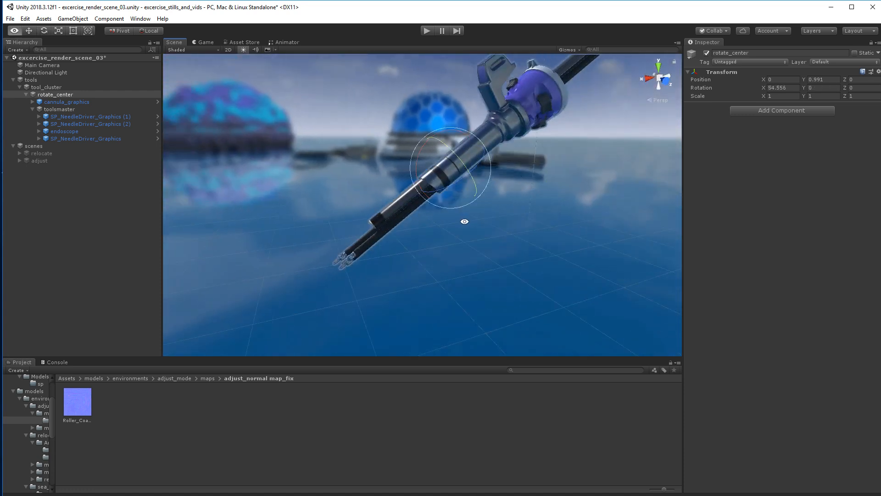
pyautogui.keyDown('alt'); pyautogui.moveTo(523, 211); pyautogui.dragTo(490, 250); pyautogui.keyUp('alt')
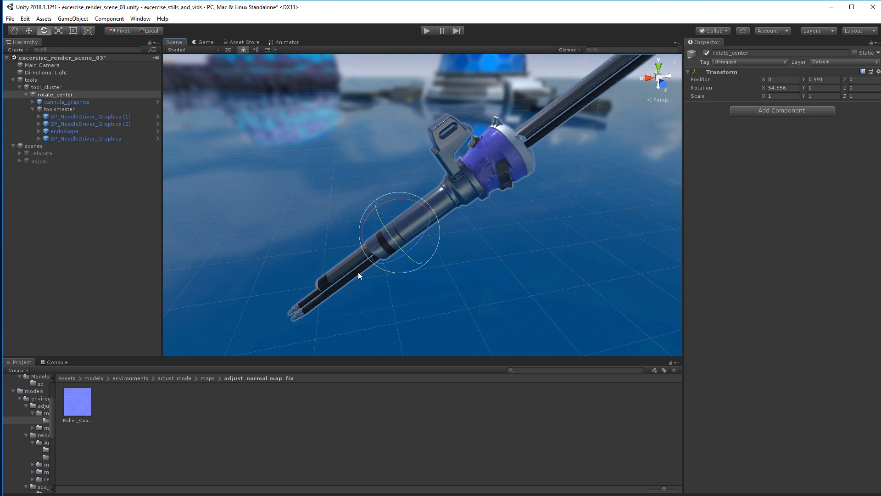
pyautogui.moveTo(420, 239); pyautogui.dragTo(420, 235)
pyautogui.hotkey('ctrl', 'z')
# Examine the pivots of cannula_graphics, toolsmaster and each of the three needle drivers and the endoscope in turn
pyautogui.click(73, 103)
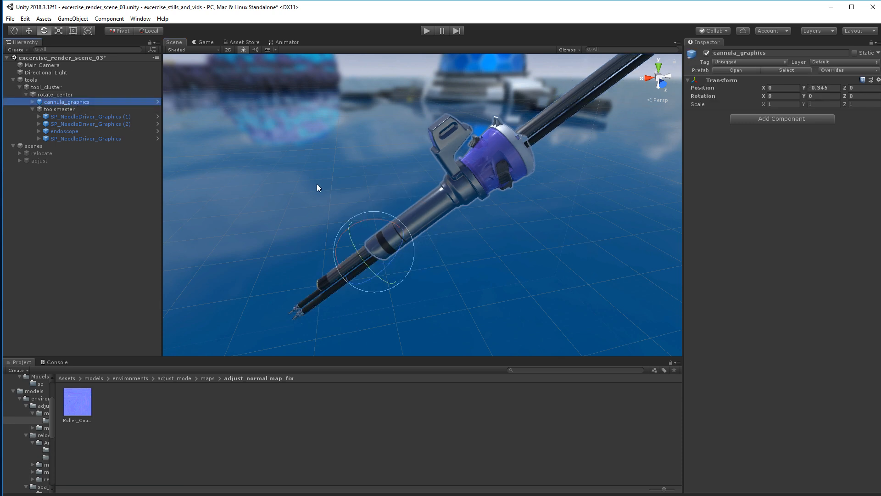
pyautogui.keyDown('alt'); pyautogui.moveTo(317, 184); pyautogui.dragTo(337, 173); pyautogui.keyUp('alt')
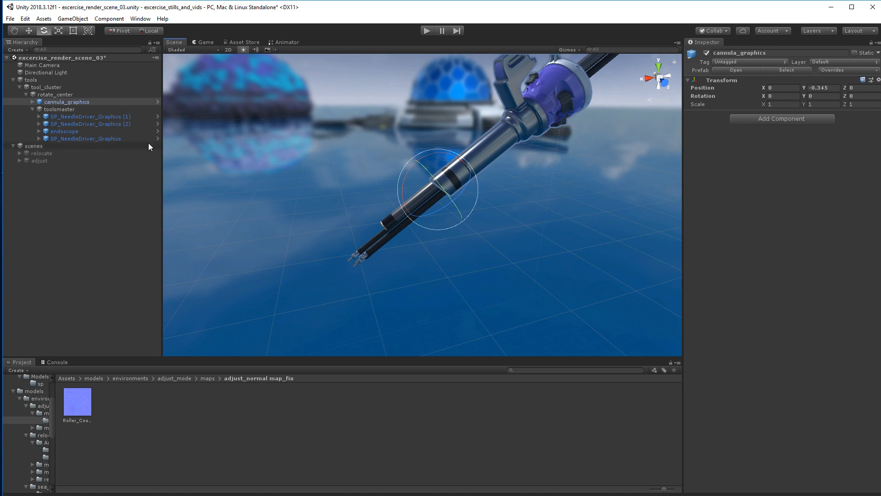
pyautogui.click(64, 111)
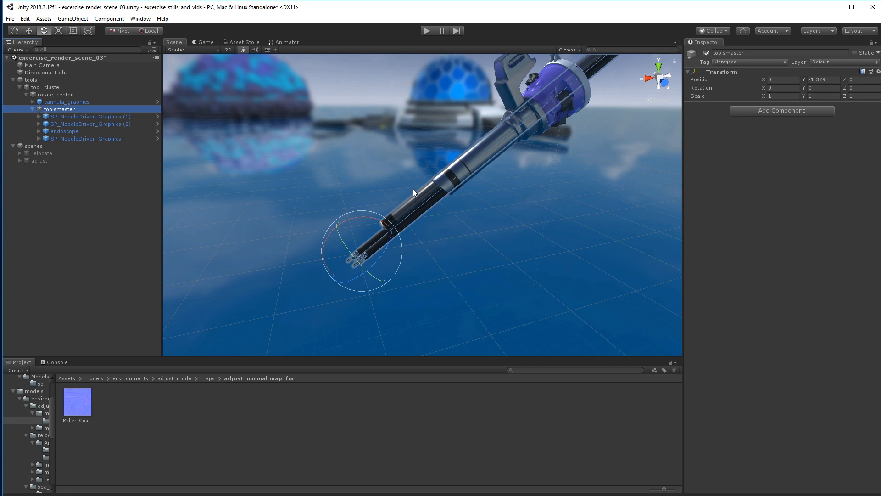
pyautogui.press('w')
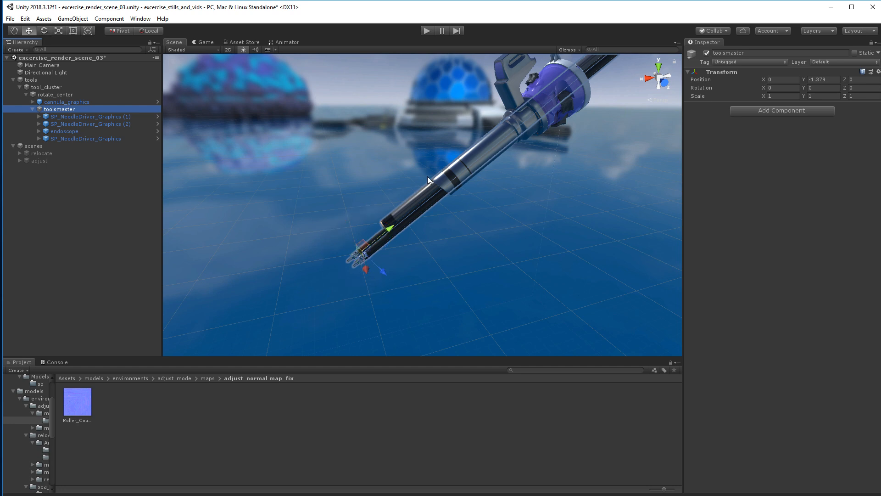
pyautogui.click(66, 117)
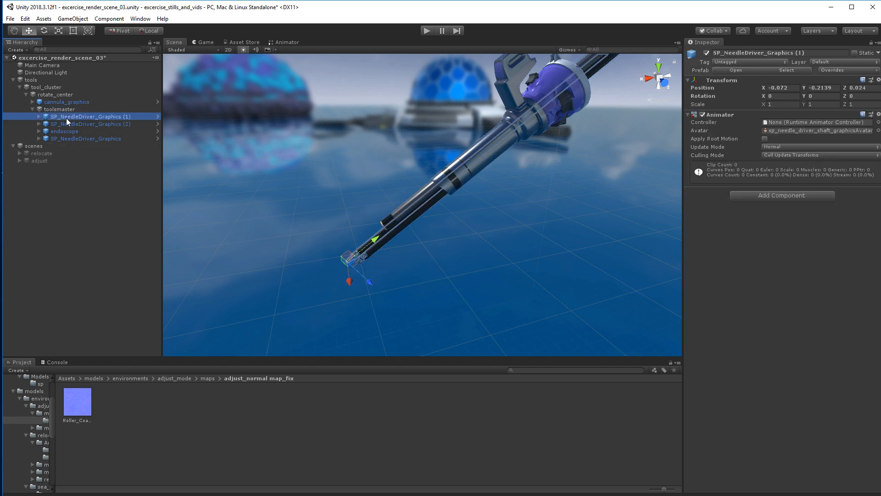
pyautogui.click(66, 124)
pyautogui.click(67, 131)
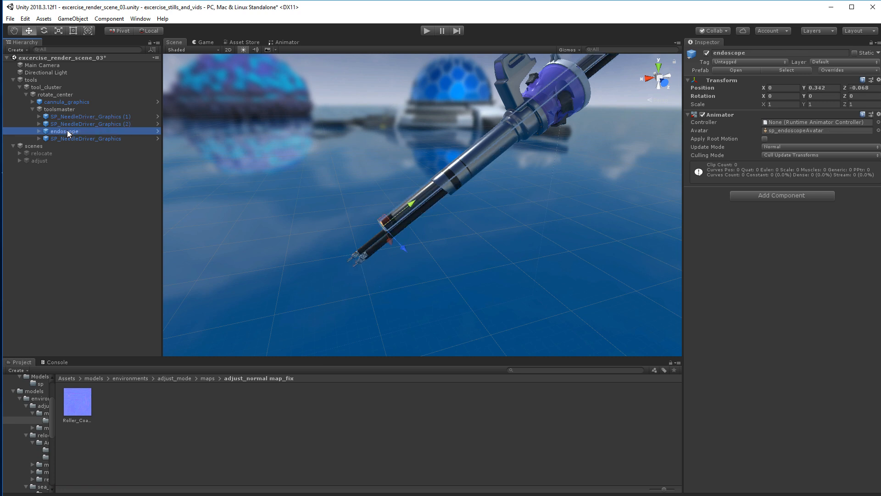
pyautogui.click(69, 137)
pyautogui.click(82, 116)
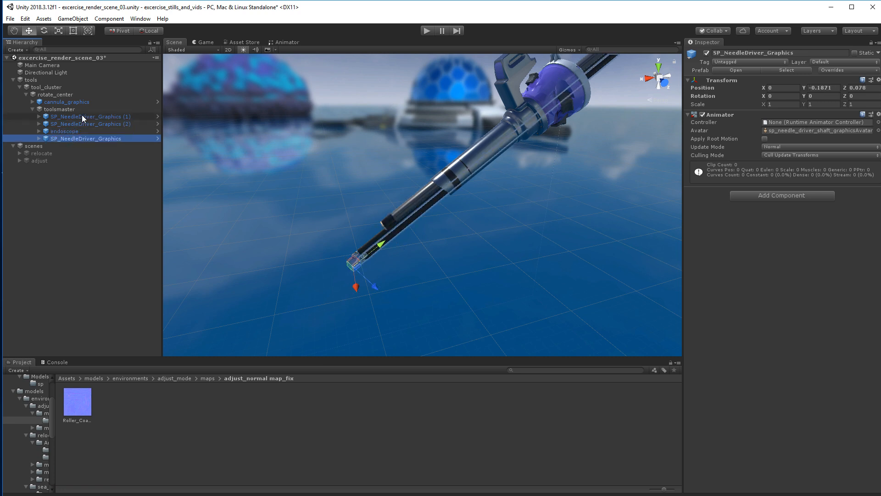
pyautogui.click(83, 124)
# Move toolsmaster along the shaft toward the cannula to about Y -1.124, retracting all instruments together
pyautogui.keyDown('alt'); pyautogui.moveTo(372, 230); pyautogui.dragTo(473, 165); pyautogui.keyUp('alt')
pyautogui.keyDown('alt'); pyautogui.moveTo(626, 216); pyautogui.dragTo(390, 207, button='right'); pyautogui.keyUp('alt')
pyautogui.keyDown('alt'); pyautogui.moveTo(390, 206); pyautogui.dragTo(349, 220); pyautogui.keyUp('alt')
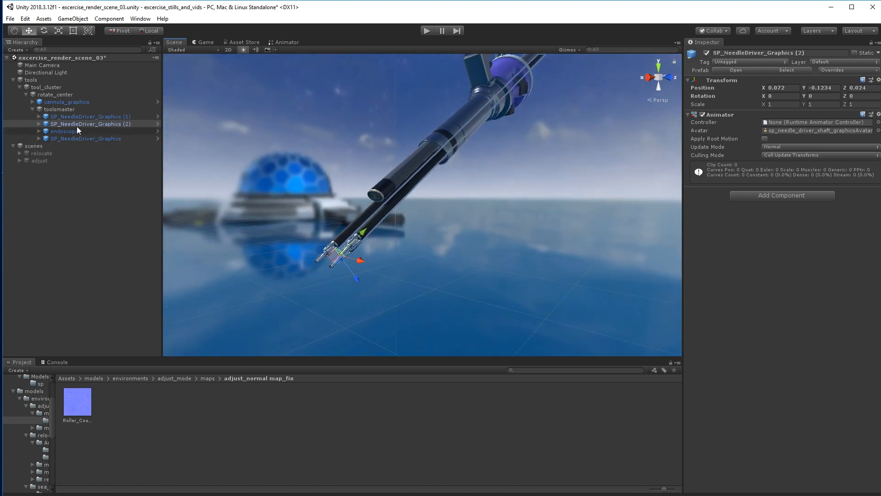
pyautogui.click(71, 109)
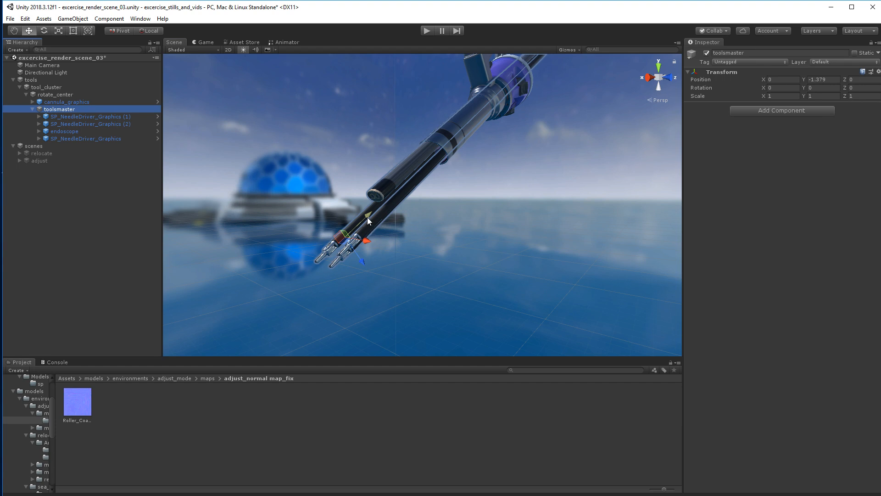
pyautogui.moveTo(368, 216); pyautogui.dragTo(404, 213)
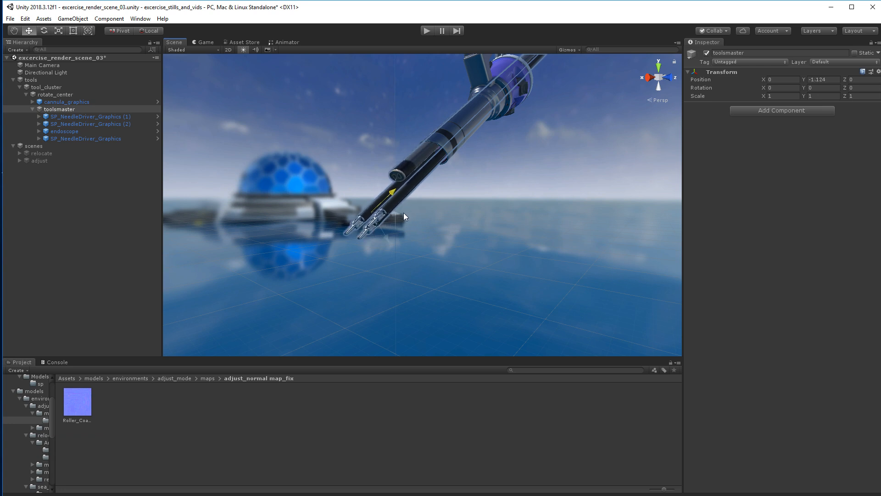
# Try sliding cannula_graphics on its own along the shaft, and undo the move
pyautogui.click(79, 103)
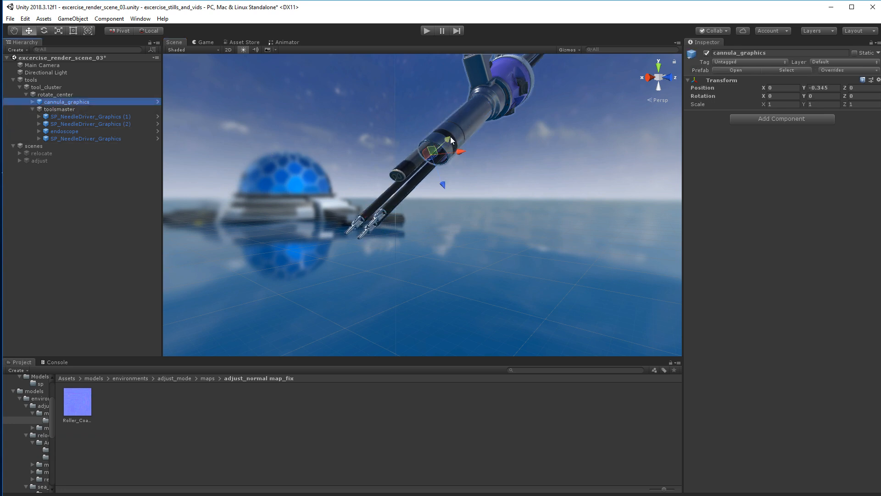
pyautogui.moveTo(448, 138); pyautogui.dragTo(457, 133)
pyautogui.hotkey('ctrl', 'z')
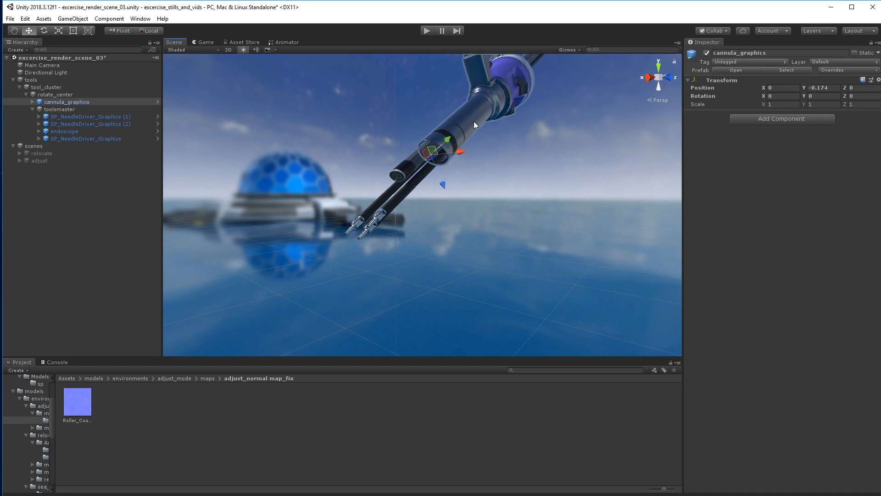
# Try moving cannula_graphics and toolsmaster together along the shaft, followed by a trial move of toolsmaster alone, undoing both
pyautogui.keyDown('alt'); pyautogui.moveTo(523, 182); pyautogui.dragTo(465, 221); pyautogui.keyUp('alt')
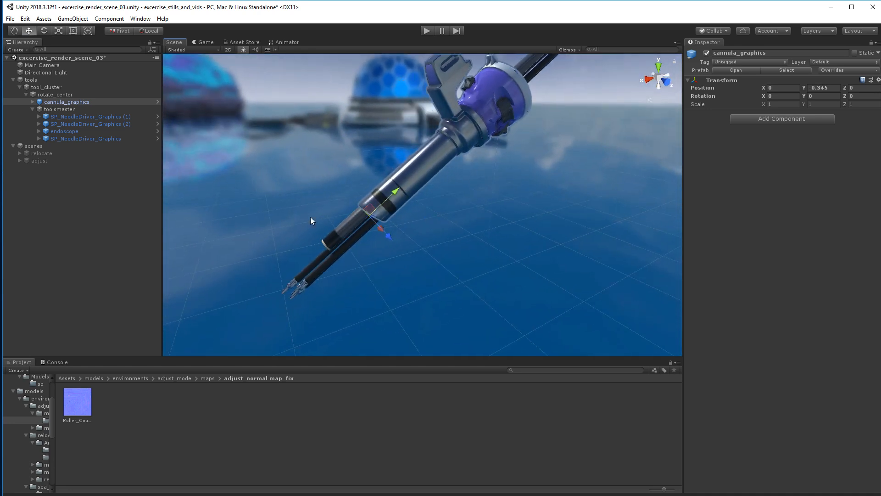
pyautogui.keyDown('ctrl'); pyautogui.click(59, 110); pyautogui.keyUp('ctrl')
pyautogui.moveTo(401, 190); pyautogui.dragTo(405, 180)
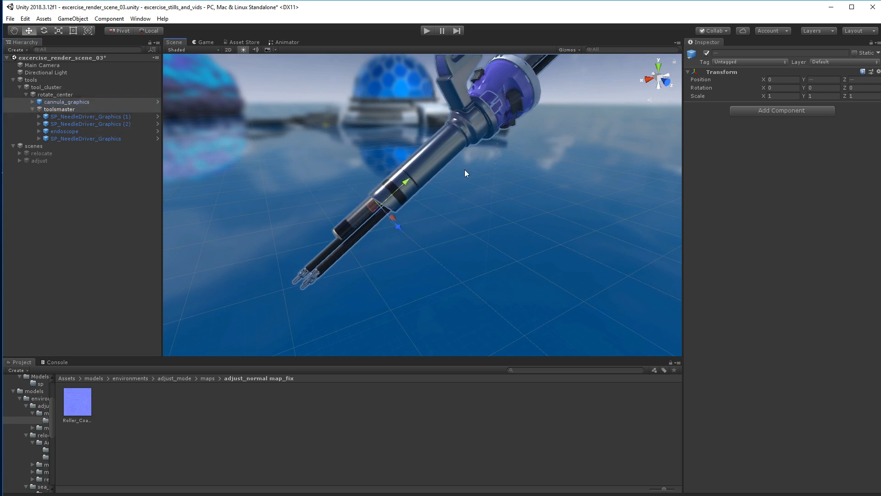
pyautogui.keyDown('alt'); pyautogui.moveTo(465, 169); pyautogui.dragTo(457, 221); pyautogui.keyUp('alt')
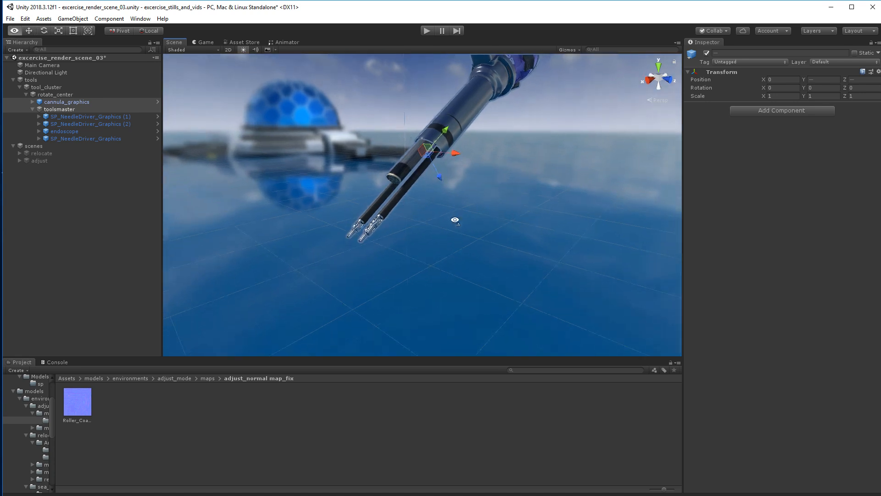
pyautogui.click(62, 110)
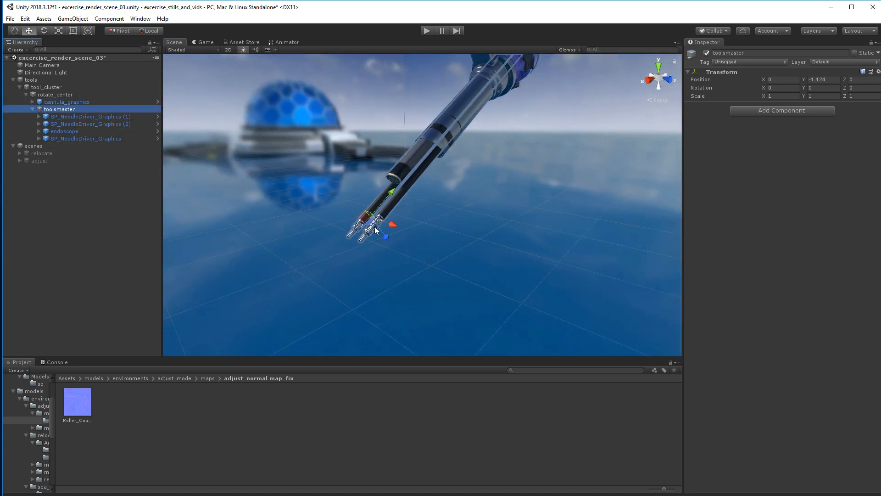
pyautogui.keyDown('alt'); pyautogui.moveTo(432, 214); pyautogui.dragTo(352, 219); pyautogui.keyUp('alt')
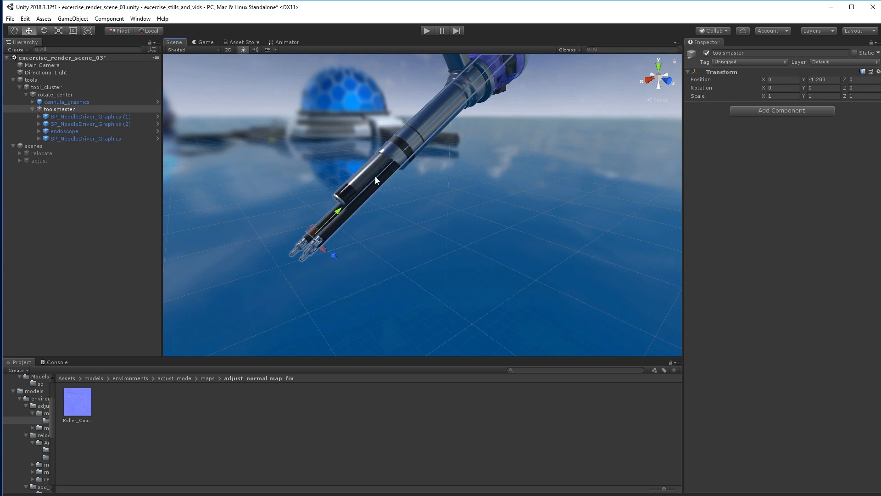
# Extend the endoscope along the shaft toward the needle driver tips, to about Y -0.034
pyautogui.click(85, 131)
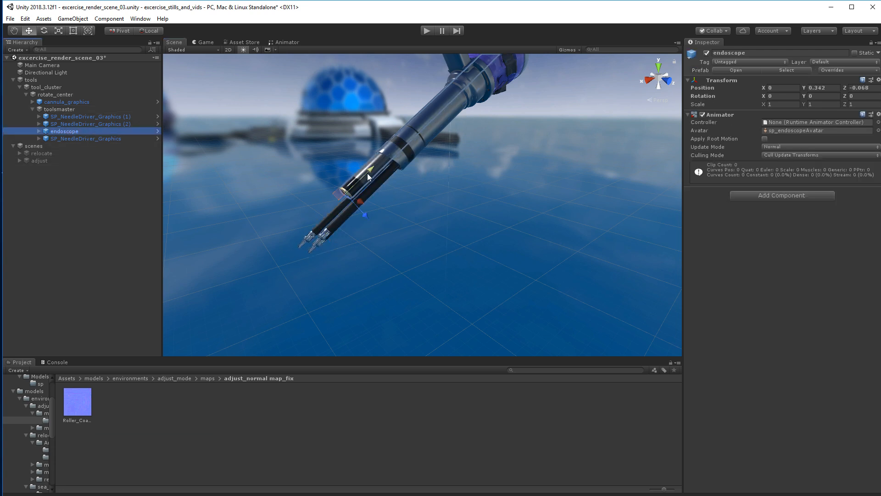
pyautogui.moveTo(368, 173); pyautogui.dragTo(344, 201)
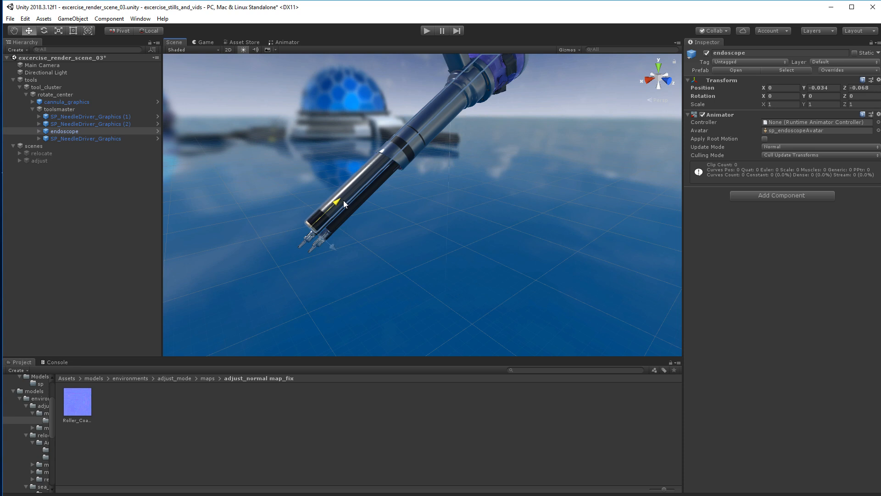
# Try moving the three needle drivers and the endoscope together as a multi-selection, and undo the move
pyautogui.click(109, 117)
pyautogui.keyDown('shift'); pyautogui.click(105, 124); pyautogui.keyUp('shift')
pyautogui.keyDown('shift'); pyautogui.click(98, 139); pyautogui.keyUp('shift')
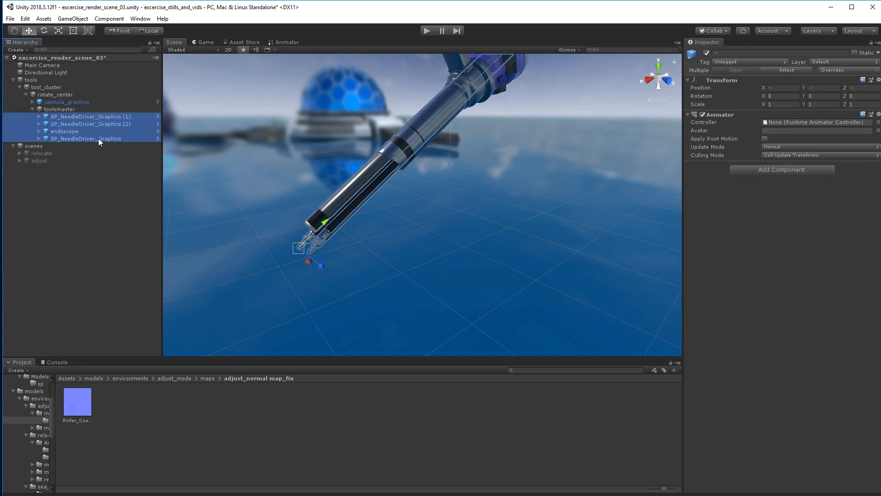
pyautogui.moveTo(326, 223); pyautogui.dragTo(410, 158)
pyautogui.hotkey('ctrl', 'z')
# Move toolsmaster along the shaft toward the cannula to about Y -0.712
pyautogui.click(66, 109)
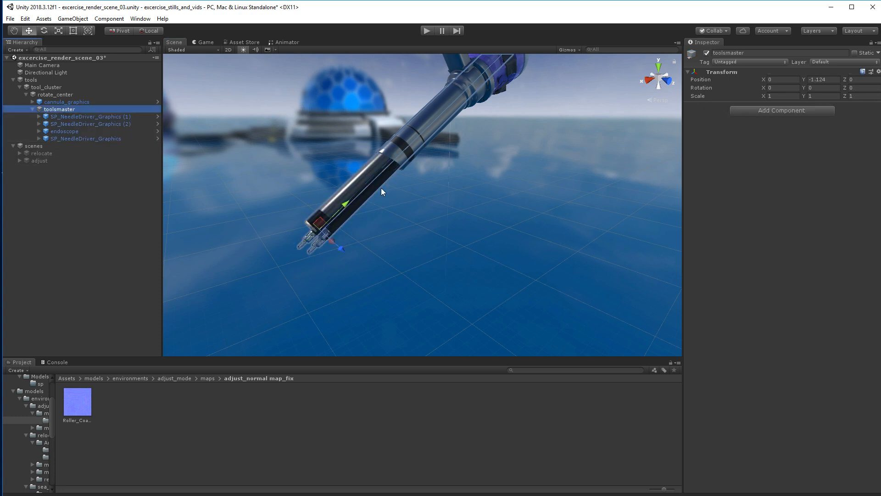
pyautogui.moveTo(347, 206); pyautogui.dragTo(393, 224)
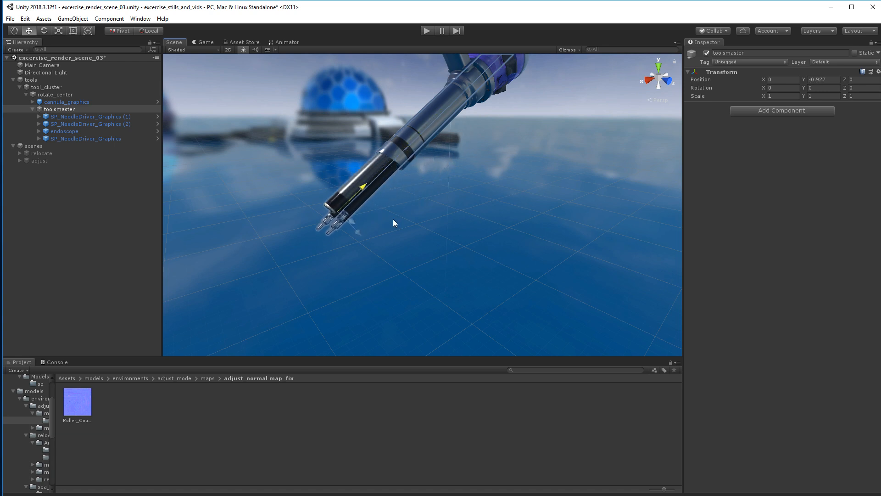
pyautogui.keyDown('alt'); pyautogui.moveTo(305, 218); pyautogui.dragTo(397, 174); pyautogui.keyUp('alt')
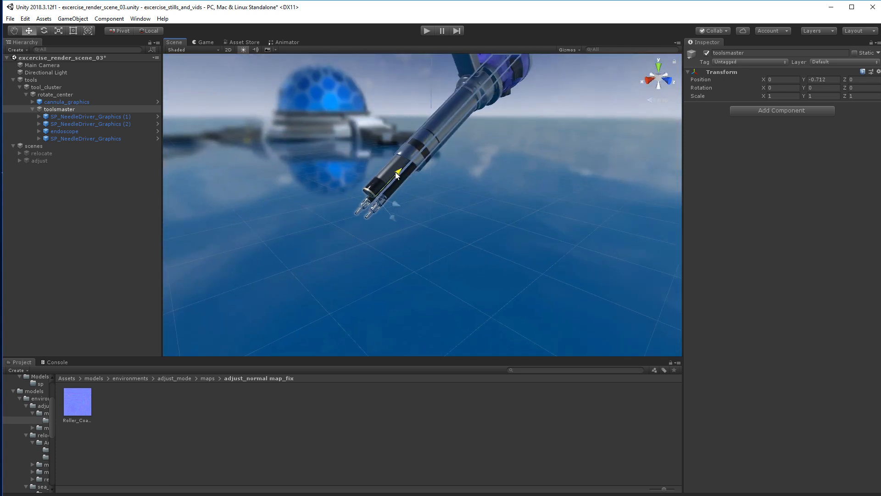
# Try sliding SP_NeedleDriver_Graphics (1) and SP_NeedleDriver_Graphics (2) individually along the shaft, undoing each move
pyautogui.click(100, 117)
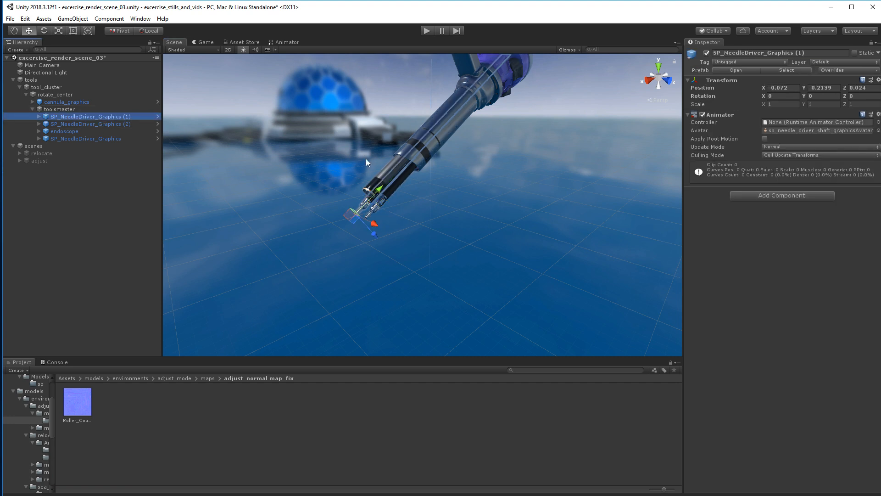
pyautogui.click(375, 192)
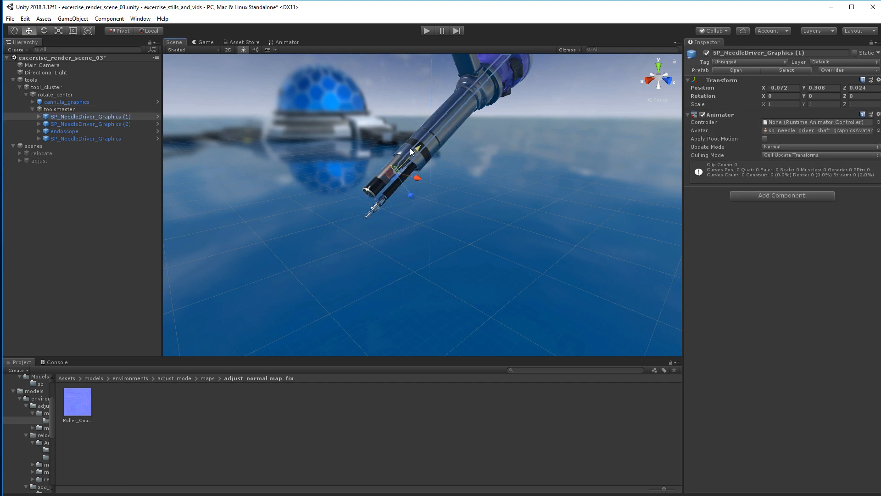
pyautogui.click(111, 123)
pyautogui.click(397, 195)
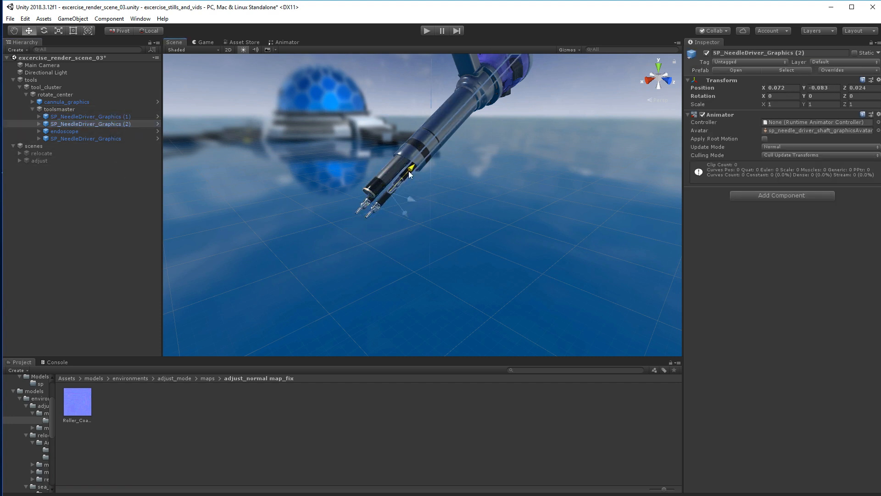
# Try sliding the endoscope and the unnumbered SP_NeedleDriver_Graphics individually along the shaft, undoing each move
pyautogui.click(76, 131)
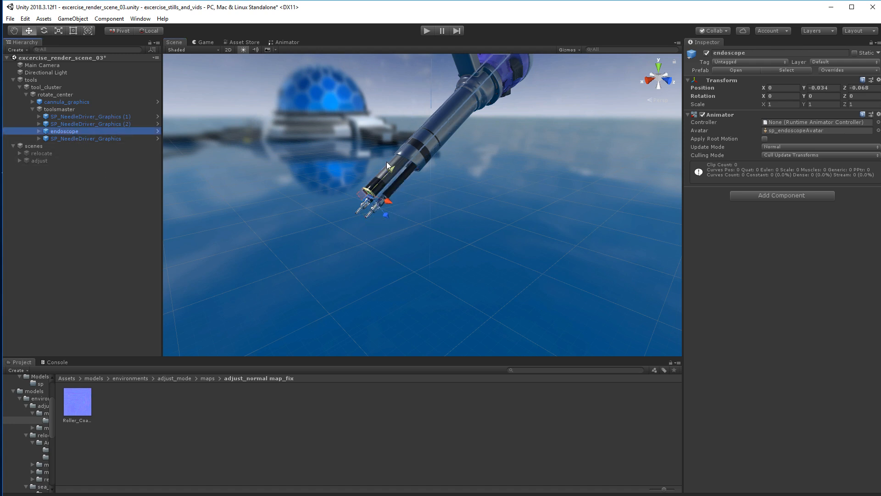
pyautogui.moveTo(391, 171); pyautogui.dragTo(412, 158)
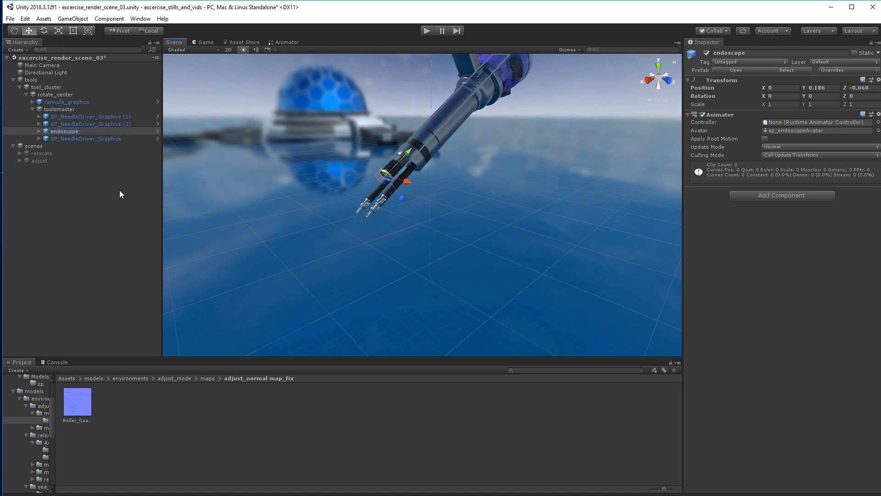
pyautogui.hotkey('ctrl', 'z')
pyautogui.click(109, 138)
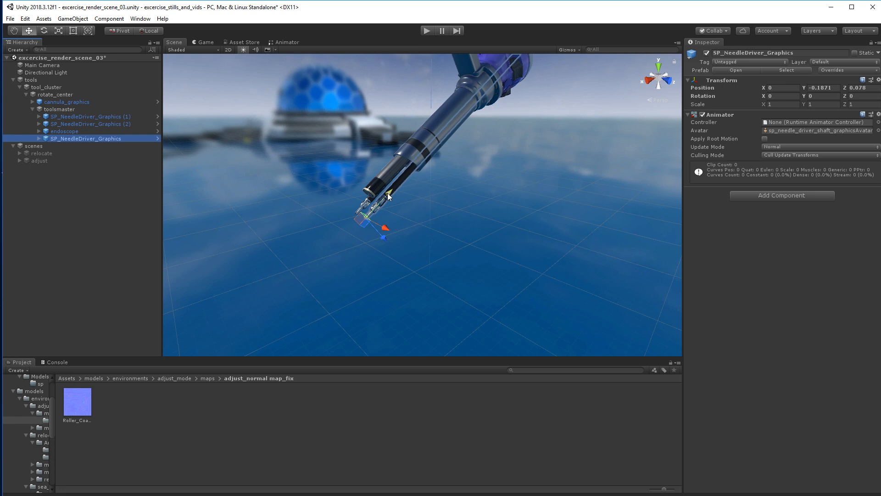
pyautogui.moveTo(389, 194); pyautogui.dragTo(478, 205)
pyautogui.hotkey('ctrl', 'z')
# Try another joint move of cannula_graphics and toolsmaster along the shaft from a wider view, and undo it
pyautogui.keyDown('alt'); pyautogui.moveTo(478, 204); pyautogui.dragTo(492, 218, button='right'); pyautogui.keyUp('alt')
pyautogui.keyDown('alt'); pyautogui.moveTo(491, 218); pyautogui.dragTo(444, 213); pyautogui.keyUp('alt')
pyautogui.keyDown('alt'); pyautogui.moveTo(551, 151); pyautogui.dragTo(509, 170, button='right'); pyautogui.keyUp('alt')
pyautogui.keyDown('alt'); pyautogui.moveTo(510, 171); pyautogui.dragTo(499, 197); pyautogui.keyUp('alt')
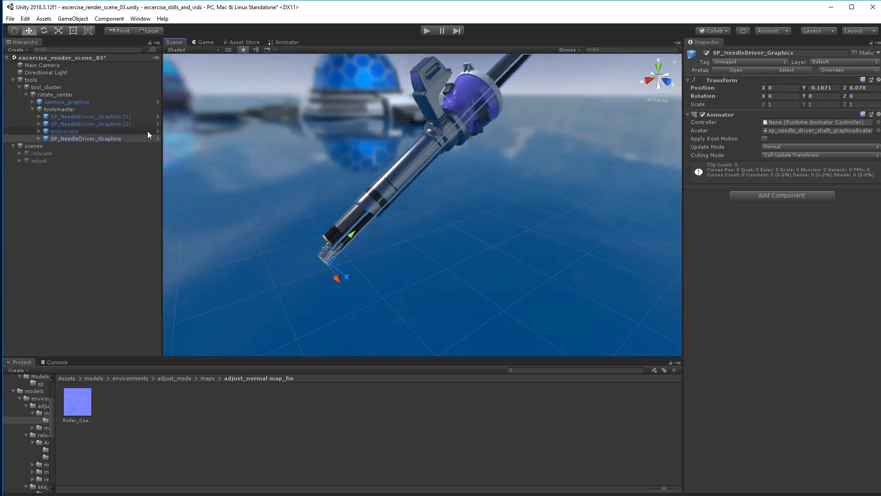
pyautogui.click(65, 102)
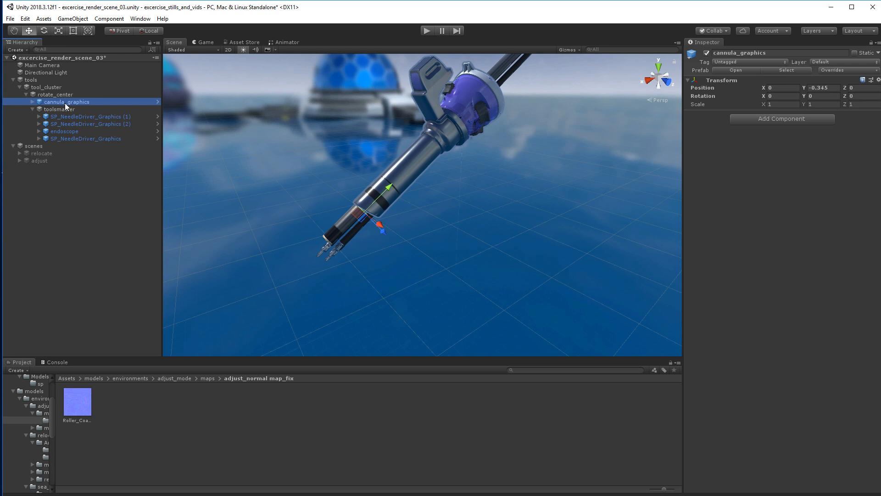
pyautogui.keyDown('ctrl'); pyautogui.click(63, 110); pyautogui.keyUp('ctrl')
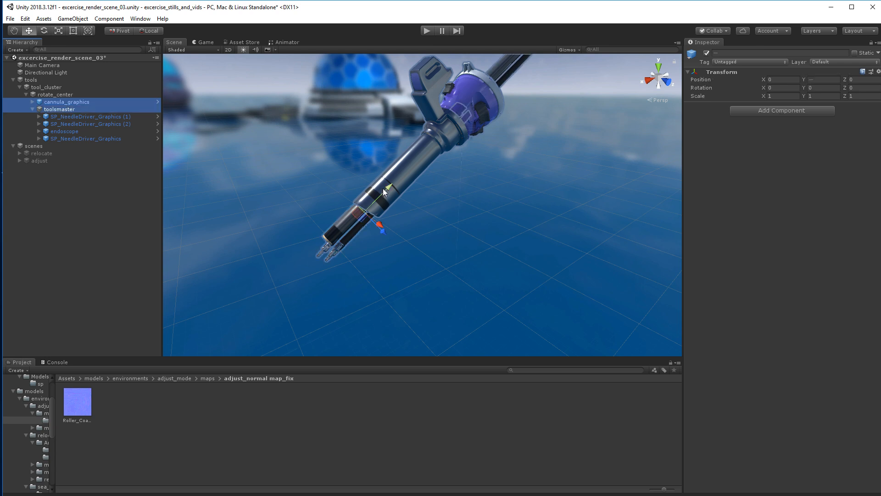
pyautogui.moveTo(388, 188)
pyautogui.mouseDown()
pyautogui.moveTo(418, 157)
pyautogui.moveTo(384, 196)
pyautogui.mouseUp()
pyautogui.hotkey('ctrl', 'z')
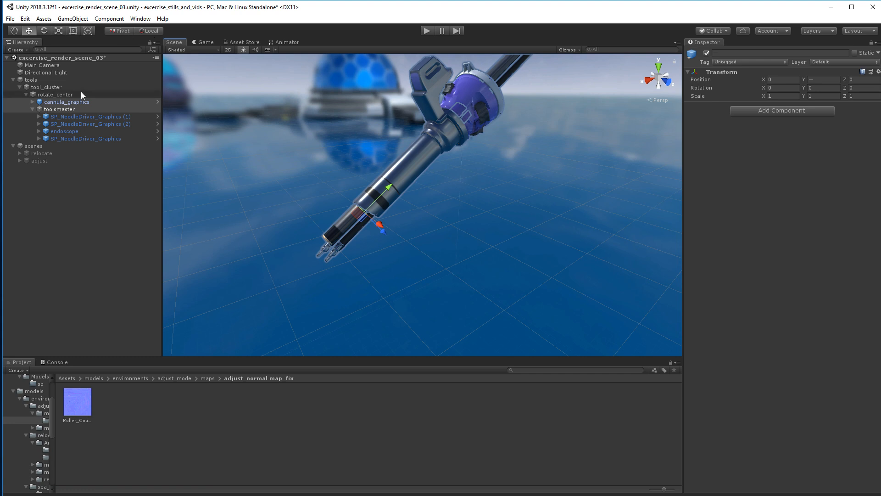
# Examine the rotate_center pivot on the cannula up close and from several angles
pyautogui.click(60, 95)
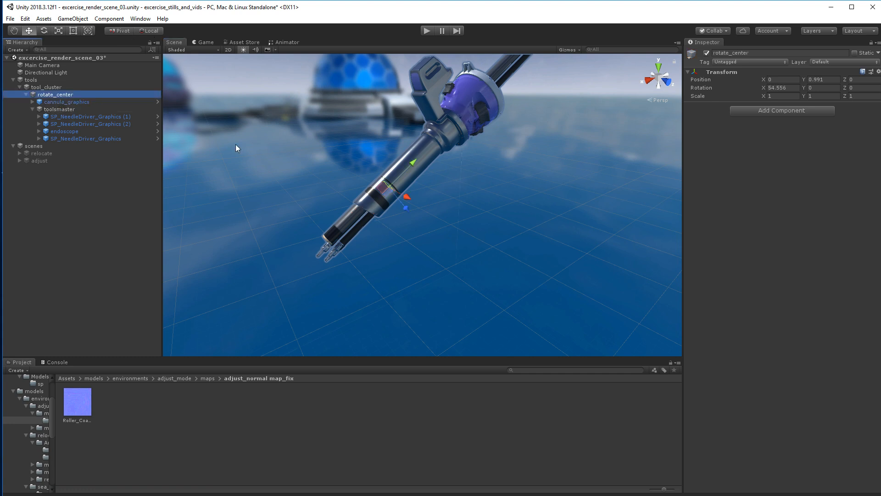
pyautogui.scroll(5, 236, 147)
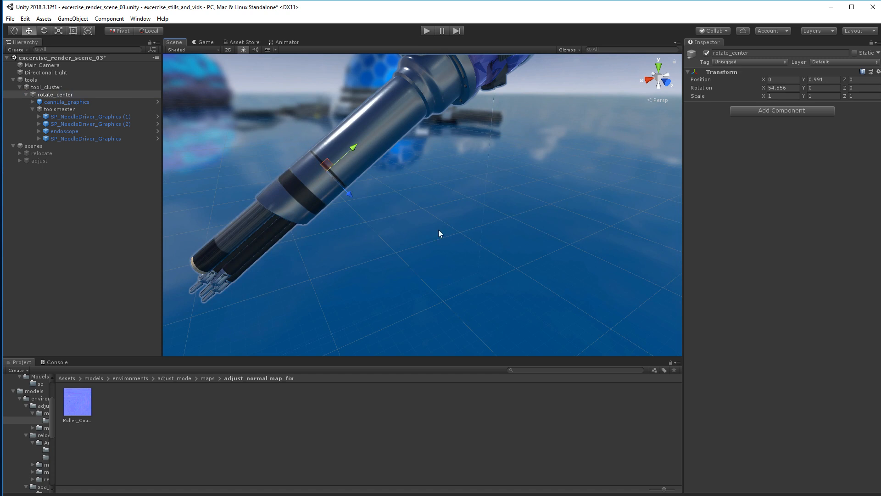
pyautogui.keyDown('alt'); pyautogui.moveTo(439, 230); pyautogui.dragTo(393, 195, button='right'); pyautogui.keyUp('alt')
pyautogui.keyDown('alt'); pyautogui.moveTo(394, 194); pyautogui.dragTo(464, 225); pyautogui.keyUp('alt')
pyautogui.keyDown('alt'); pyautogui.moveTo(465, 224); pyautogui.dragTo(464, 206, button='right'); pyautogui.keyUp('alt')
pyautogui.keyDown('alt'); pyautogui.moveTo(474, 202); pyautogui.dragTo(411, 205); pyautogui.keyUp('alt')
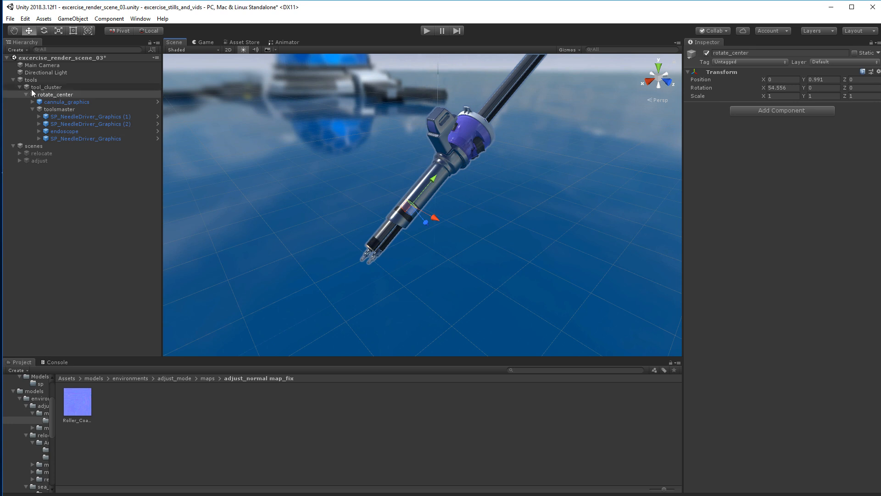
# Collapse tool_cluster in the scene hierarchy
pyautogui.click(19, 87)
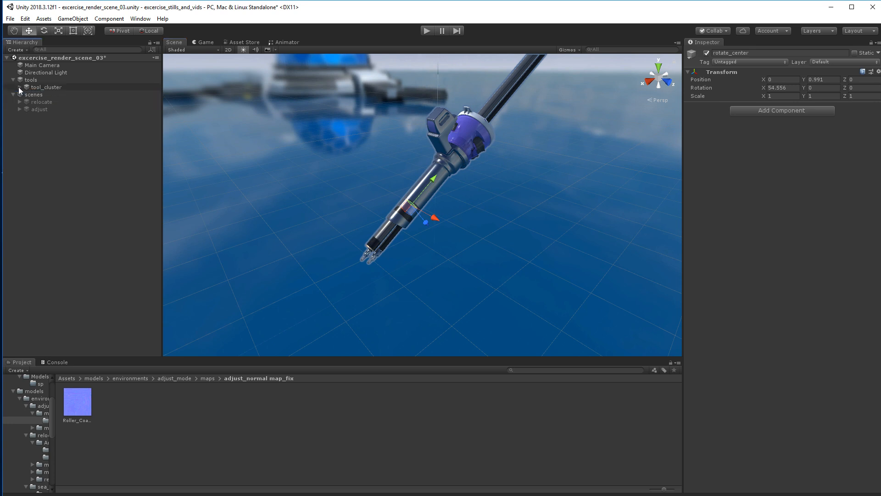
pyautogui.keyDown('alt'); pyautogui.moveTo(500, 133); pyautogui.dragTo(508, 153); pyautogui.keyUp('alt')
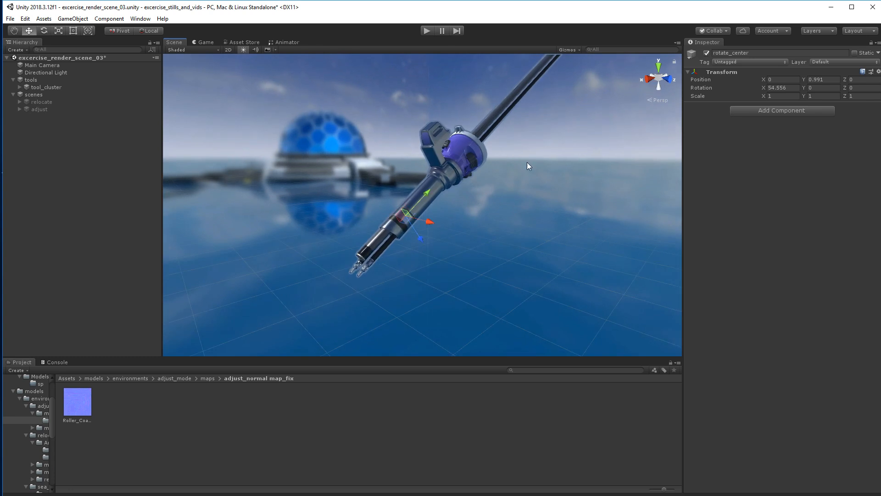
# Open the scene's Lighting Settings and place the window clear of the tool cluster in the scene view
pyautogui.click(141, 18)
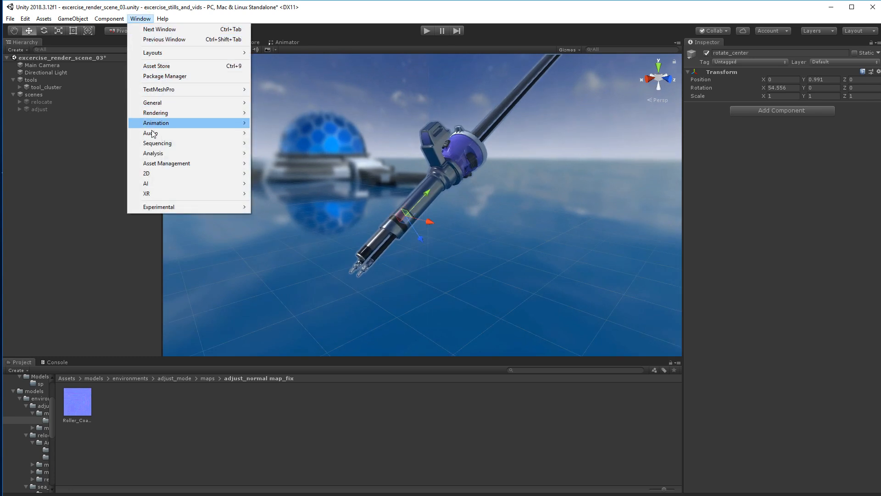
pyautogui.moveTo(159, 163)
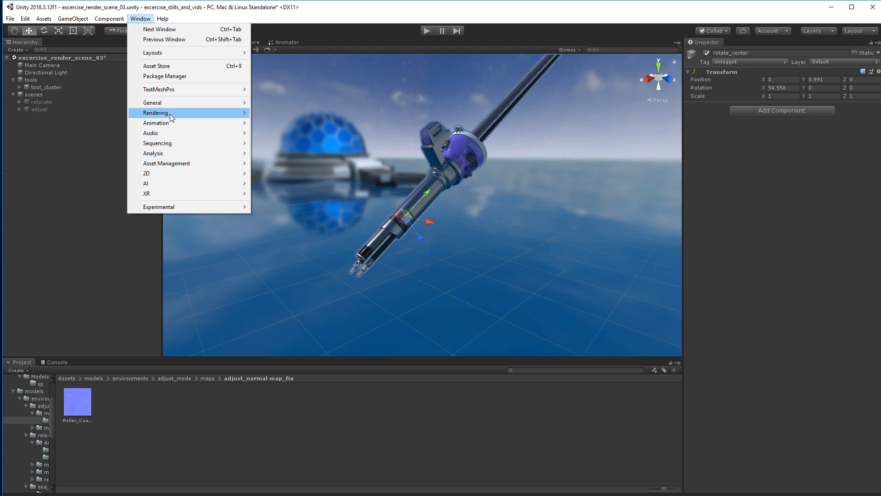
pyautogui.moveTo(170, 113)
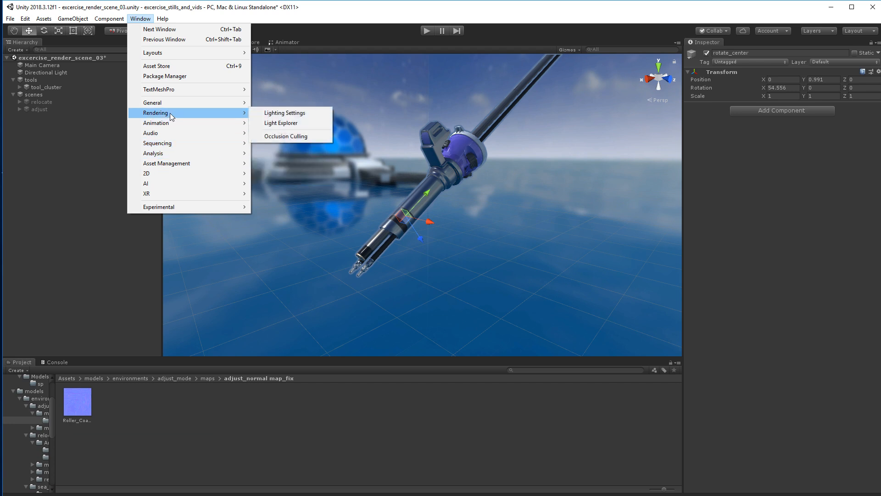
pyautogui.click(287, 112)
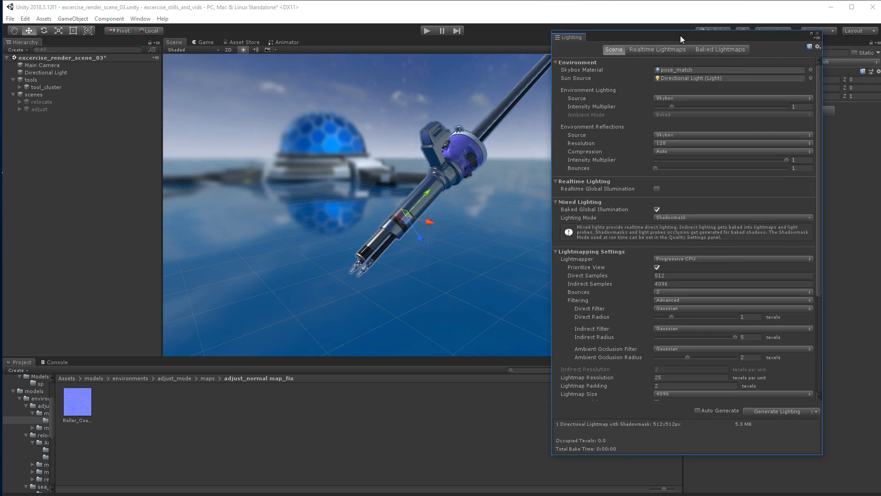
pyautogui.moveTo(680, 34); pyautogui.dragTo(660, 45)
pyautogui.keyDown('alt'); pyautogui.moveTo(337, 161); pyautogui.dragTo(315, 175); pyautogui.keyUp('alt')
pyautogui.moveTo(679, 46); pyautogui.dragTo(714, 51)
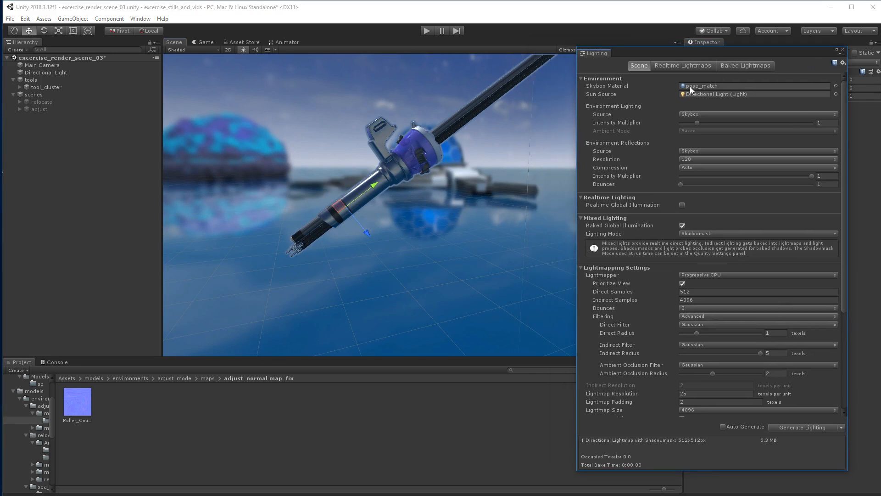
# Open the skyboxes folder under Assets/models/environments
pyautogui.click(135, 379)
pyautogui.click(174, 404)
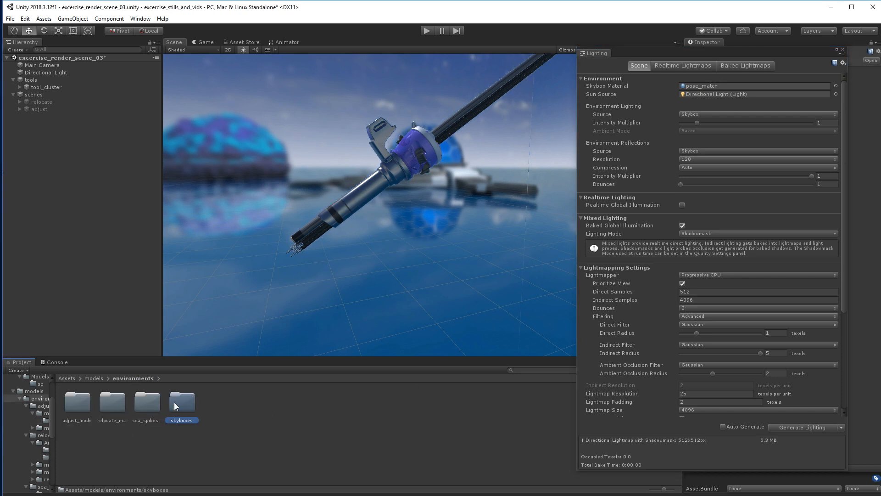
pyautogui.doubleClick(174, 402)
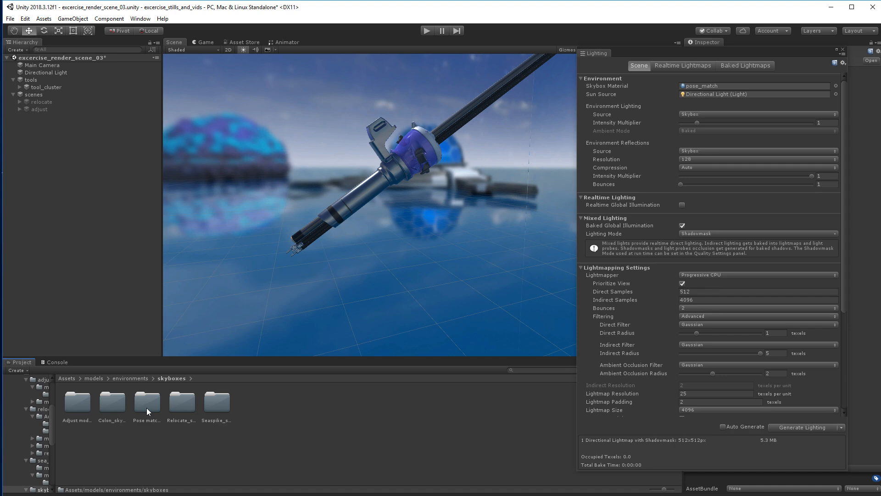
# Open the Adjust mode_skybox folder and look through the individual sky images in it
pyautogui.keyDown('alt'); pyautogui.moveTo(414, 225); pyautogui.dragTo(407, 202); pyautogui.keyUp('alt')
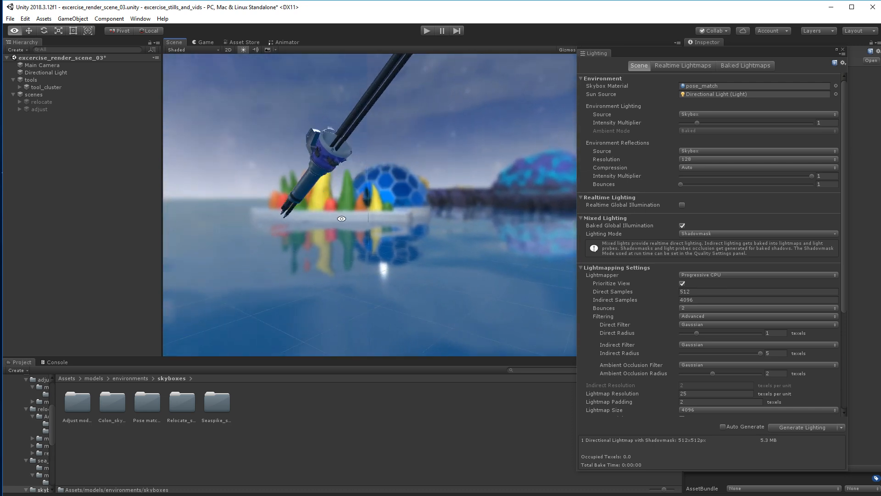
pyautogui.keyDown('alt'); pyautogui.moveTo(341, 218); pyautogui.dragTo(419, 229); pyautogui.keyUp('alt')
pyautogui.keyDown('alt'); pyautogui.moveTo(419, 229); pyautogui.dragTo(421, 228, button='right'); pyautogui.keyUp('alt')
pyautogui.keyDown('alt'); pyautogui.moveTo(421, 228); pyautogui.dragTo(463, 222); pyautogui.keyUp('alt')
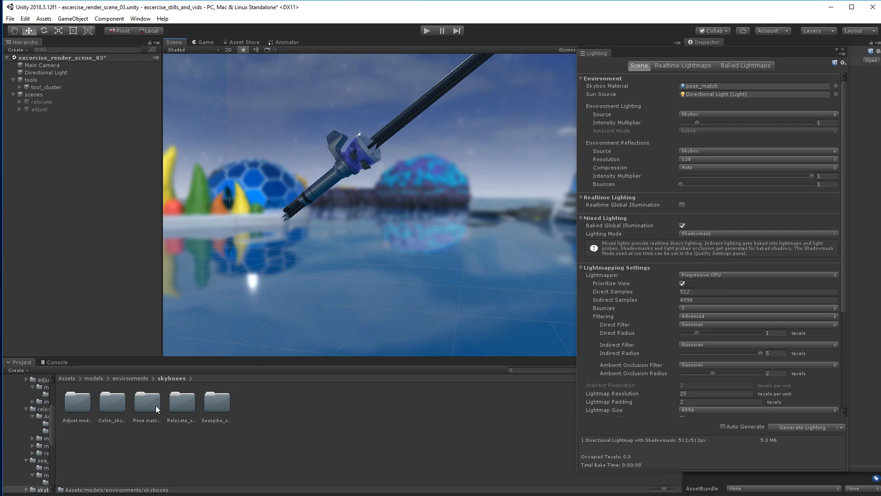
pyautogui.doubleClick(72, 407)
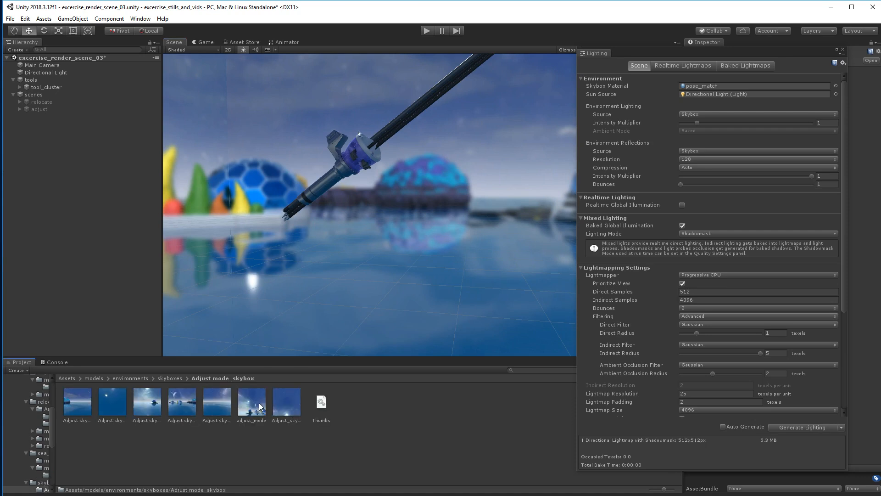
pyautogui.click(290, 405)
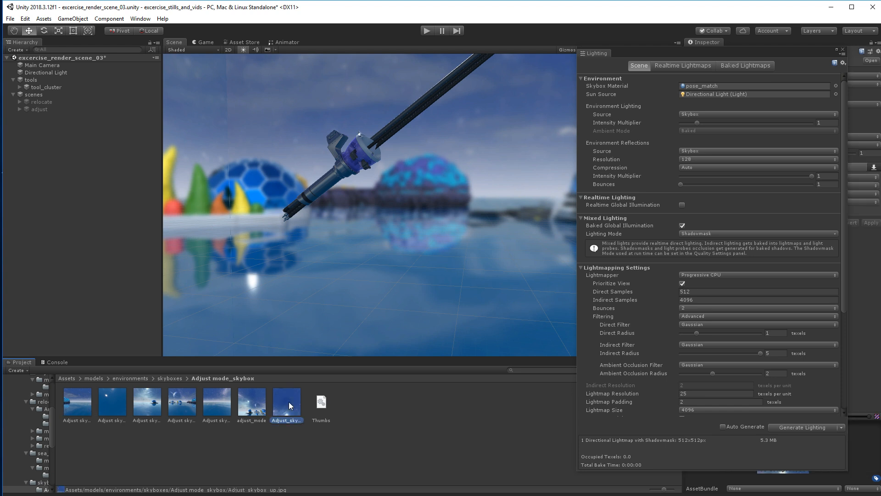
pyautogui.click(77, 410)
pyautogui.click(116, 402)
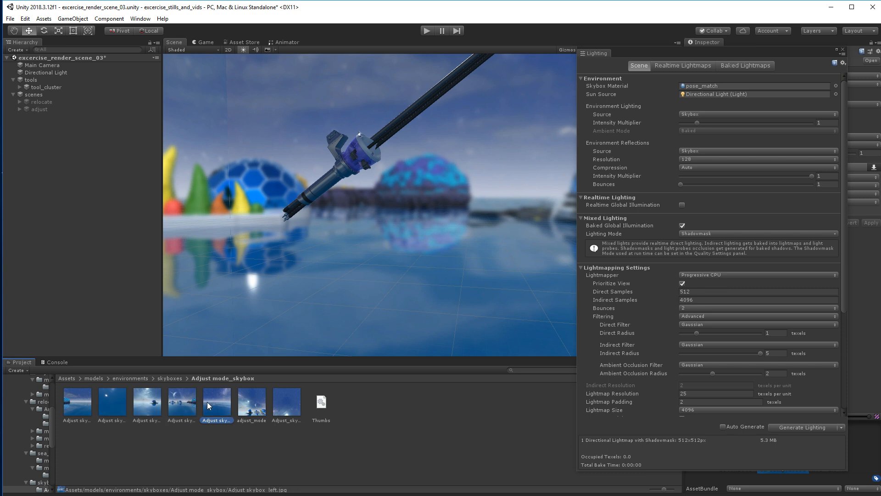
pyautogui.click(237, 406)
pyautogui.click(219, 406)
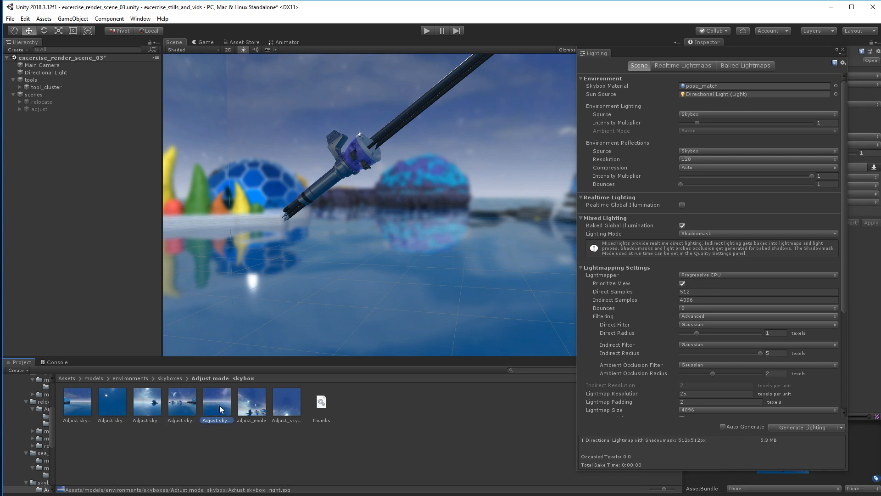
# Assign the adjust_mode material as the scene's skybox and view it around the tool
pyautogui.click(256, 405)
pyautogui.moveTo(259, 406); pyautogui.dragTo(705, 88)
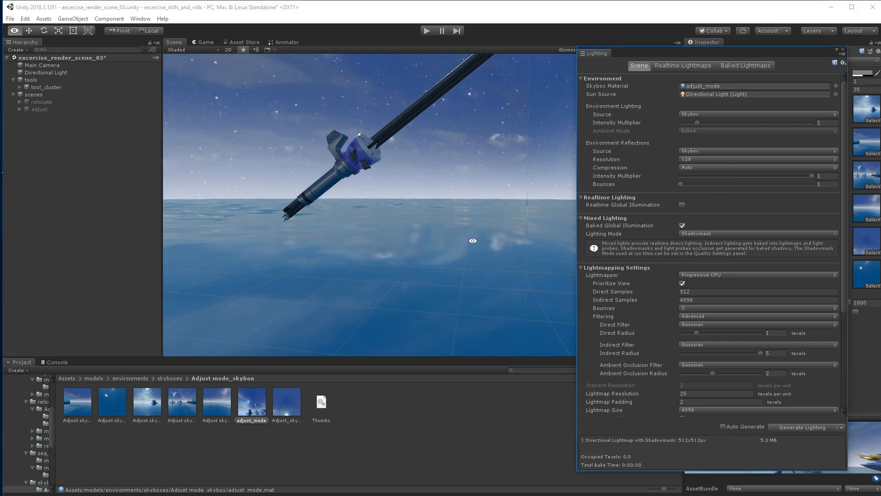
pyautogui.keyDown('alt'); pyautogui.moveTo(473, 240); pyautogui.dragTo(406, 235); pyautogui.keyUp('alt')
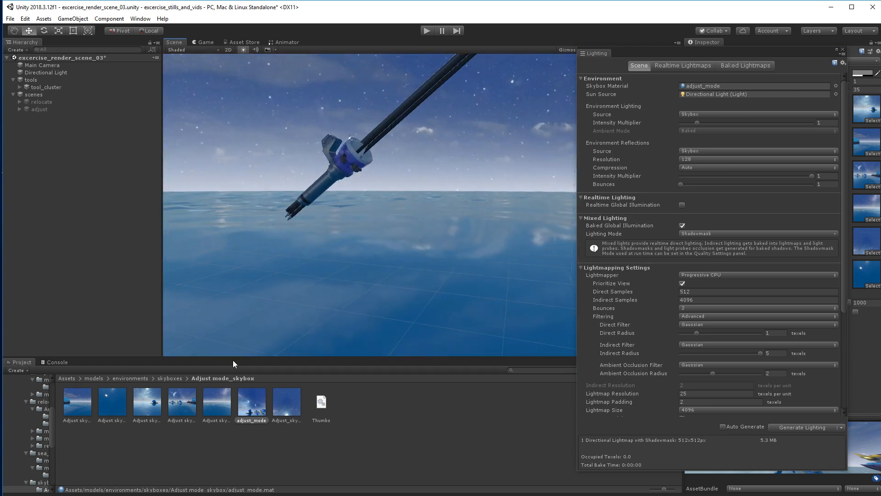
pyautogui.click(445, 200)
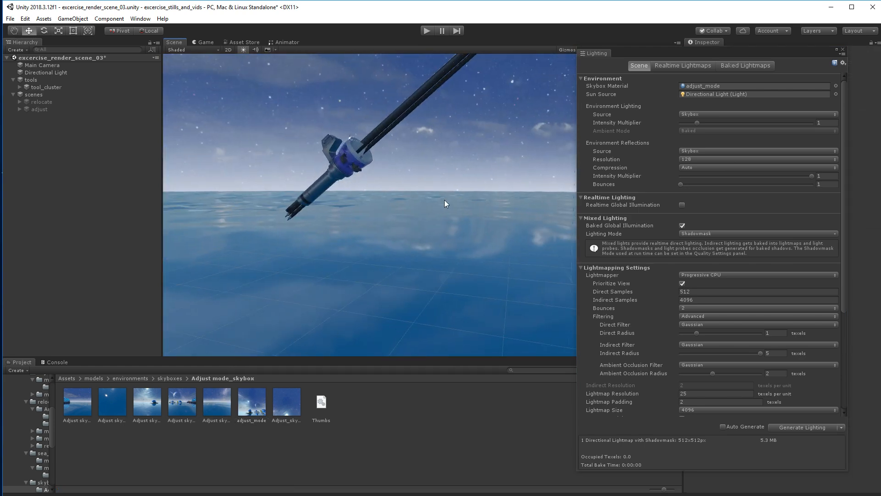
# Try to undo the skybox material change by stepping back through the recent actions
pyautogui.hotkey('ctrl', 'z')
pyautogui.hotkey('ctrl', 'z')
pyautogui.hotkey('ctrl', 'z')
pyautogui.hotkey('ctrl', 'z')
pyautogui.hotkey('ctrl', 'z')
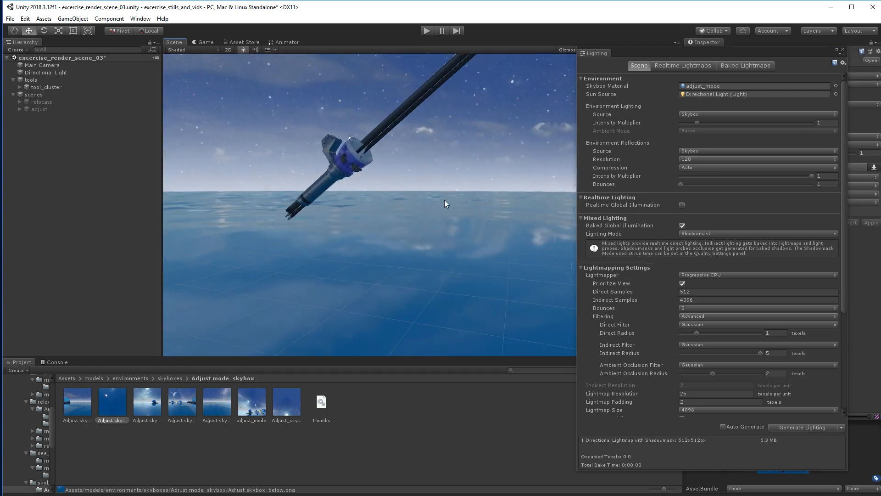
pyautogui.hotkey('ctrl', 'z')
pyautogui.keyDown('alt'); pyautogui.moveTo(486, 195); pyautogui.dragTo(381, 205); pyautogui.keyUp('alt')
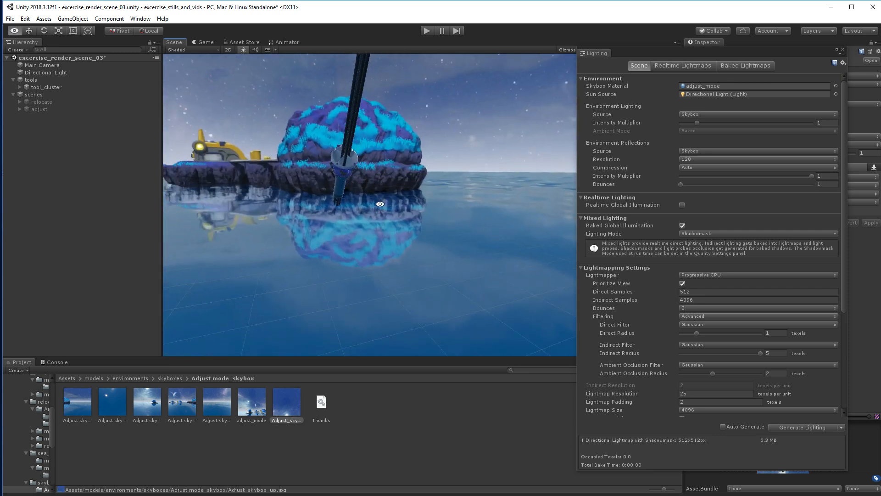
pyautogui.hotkey('ctrl', 'z')
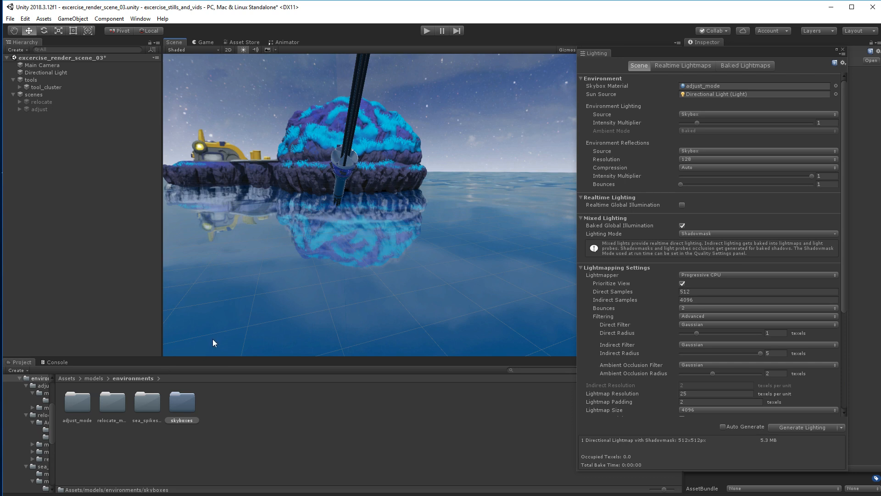
pyautogui.hotkey('ctrl', 'z')
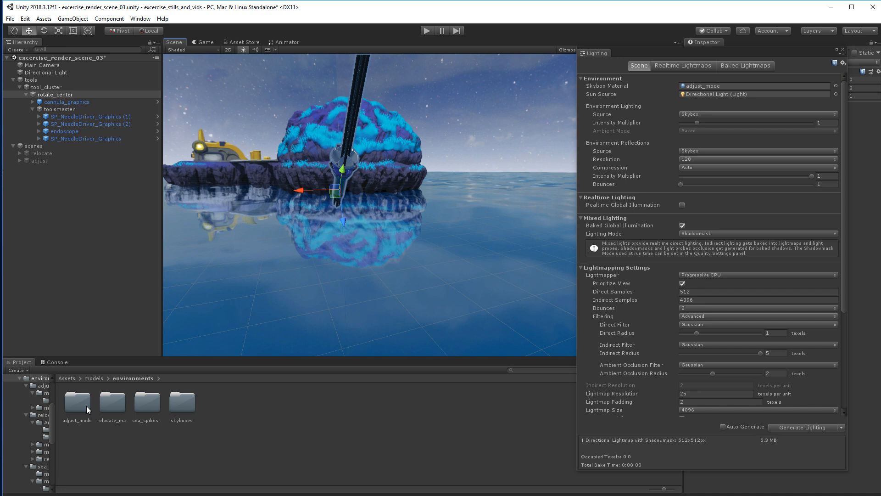
# Assign the pose_match_blurred material from the Pose match_skybox/blur folder as the scene's skybox and check it around the tool
pyautogui.doubleClick(186, 406)
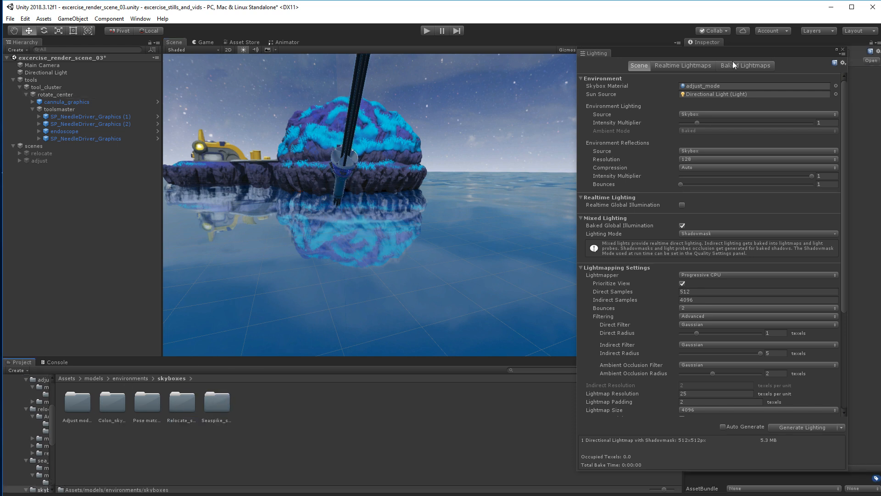
pyautogui.click(653, 54)
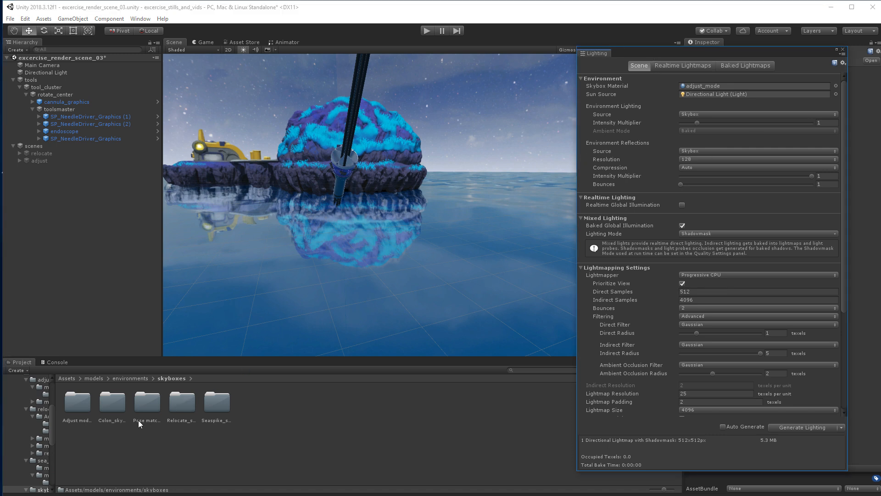
pyautogui.doubleClick(142, 405)
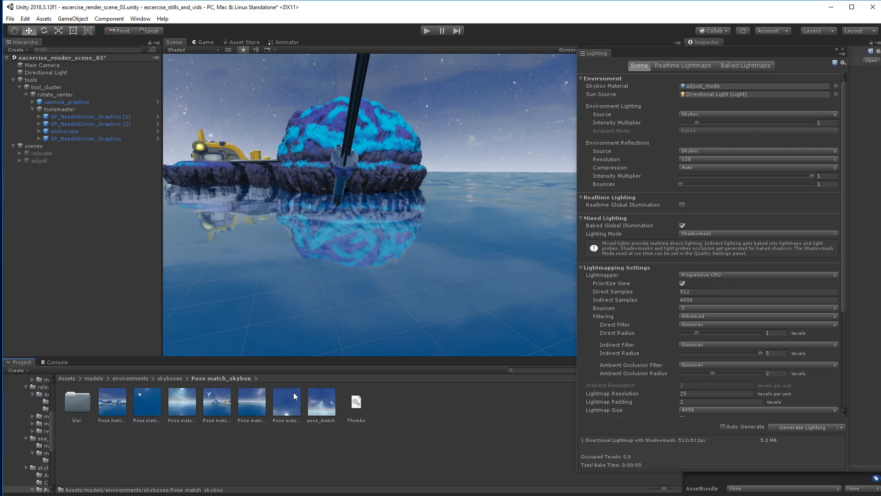
pyautogui.doubleClick(84, 403)
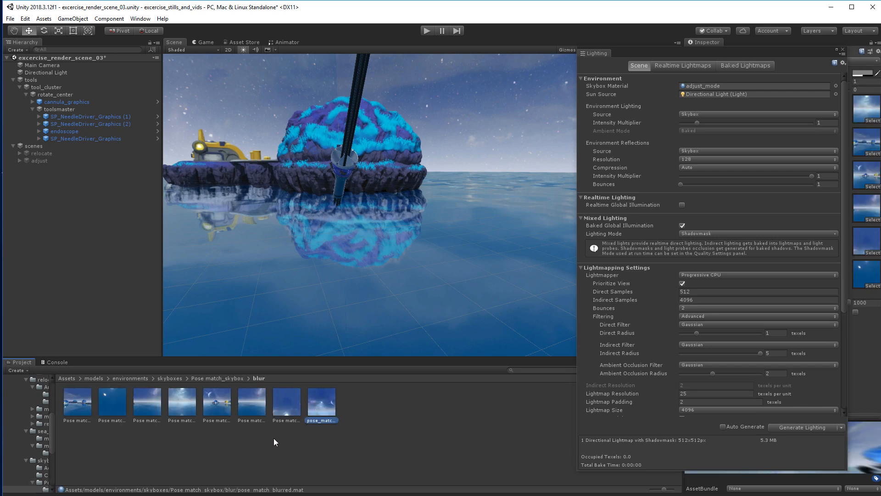
pyautogui.moveTo(326, 404); pyautogui.dragTo(708, 86)
pyautogui.keyDown('alt'); pyautogui.moveTo(442, 228); pyautogui.dragTo(394, 250); pyautogui.keyUp('alt')
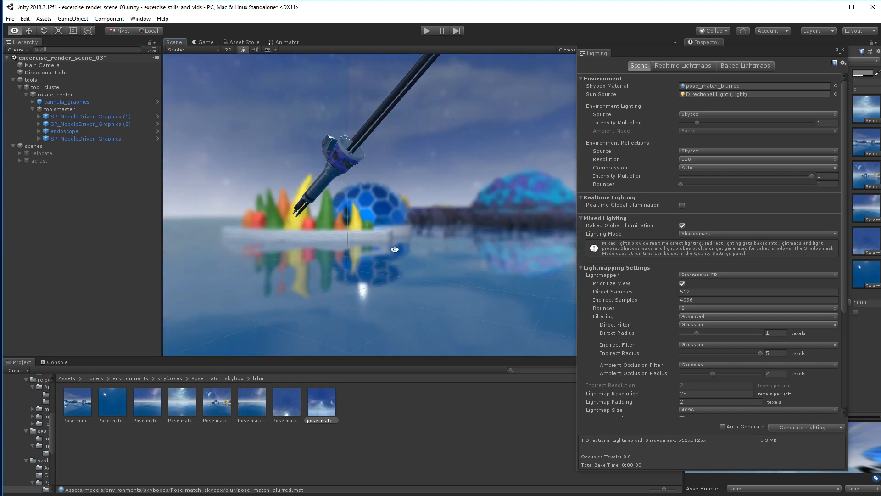
# Assign the pose_match material from the Pose match_skybox folder as the scene's skybox
pyautogui.click(217, 380)
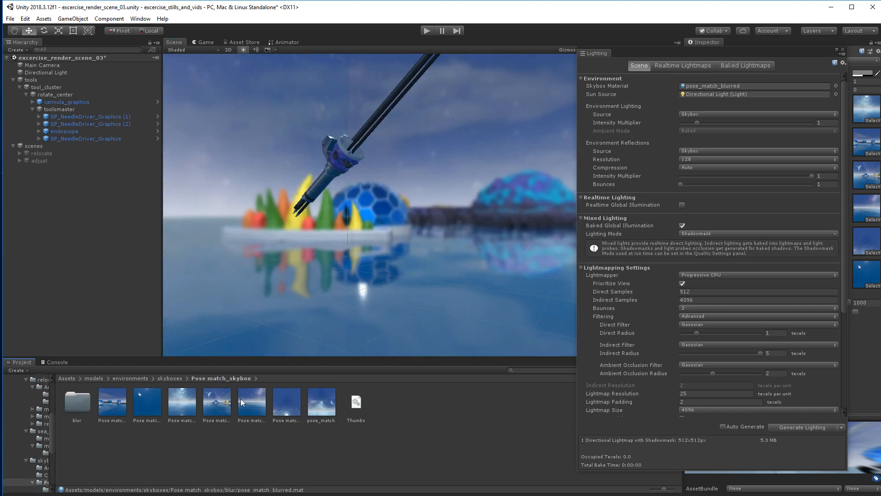
pyautogui.click(321, 404)
pyautogui.moveTo(326, 408); pyautogui.dragTo(740, 87)
# Examine the tool cluster against the pose_match skybox from several angles and distances
pyautogui.keyDown('alt'); pyautogui.moveTo(528, 212); pyautogui.dragTo(384, 263); pyautogui.keyUp('alt')
pyautogui.keyDown('alt'); pyautogui.moveTo(384, 263); pyautogui.dragTo(381, 260, button='right'); pyautogui.keyUp('alt')
pyautogui.keyDown('alt'); pyautogui.moveTo(380, 260); pyautogui.dragTo(417, 236); pyautogui.keyUp('alt')
pyautogui.keyDown('alt'); pyautogui.moveTo(413, 237); pyautogui.dragTo(412, 237, button='right'); pyautogui.keyUp('alt')
pyautogui.keyDown('alt'); pyautogui.moveTo(391, 215); pyautogui.dragTo(397, 248, button='middle'); pyautogui.keyUp('alt')
pyautogui.keyDown('alt'); pyautogui.moveTo(398, 248); pyautogui.dragTo(448, 246); pyautogui.keyUp('alt')
pyautogui.keyDown('alt'); pyautogui.moveTo(425, 230); pyautogui.dragTo(432, 235, button='right'); pyautogui.keyUp('alt')
pyautogui.keyDown('alt'); pyautogui.moveTo(427, 232); pyautogui.dragTo(395, 236); pyautogui.keyUp('alt')
pyautogui.keyDown('alt'); pyautogui.moveTo(395, 236); pyautogui.dragTo(372, 245, button='right'); pyautogui.keyUp('alt')
# Shift the Lighting window out of the way and close it
pyautogui.moveTo(727, 55); pyautogui.dragTo(698, 66)
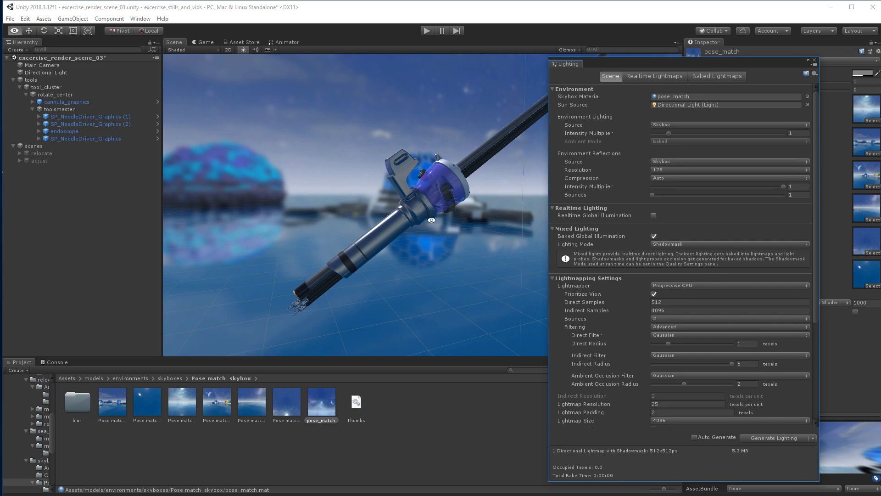
pyautogui.keyDown('alt'); pyautogui.moveTo(432, 220); pyautogui.dragTo(397, 217); pyautogui.keyUp('alt')
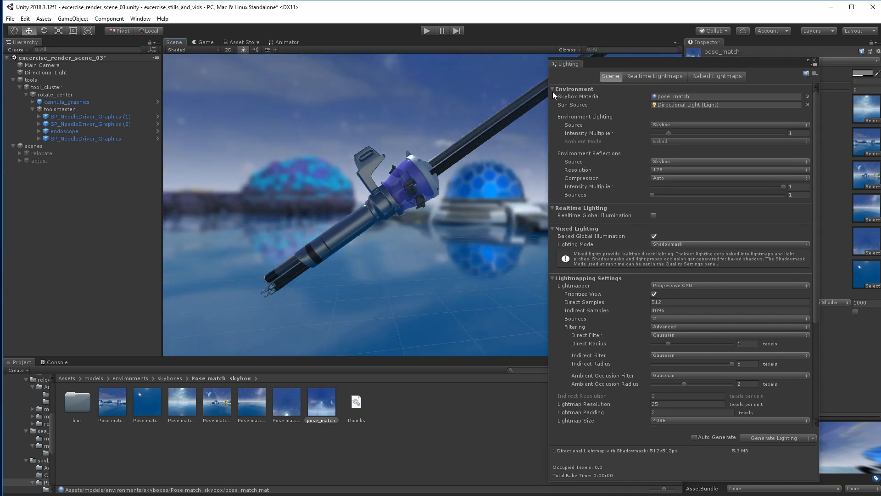
pyautogui.click(817, 59)
pyautogui.click(814, 60)
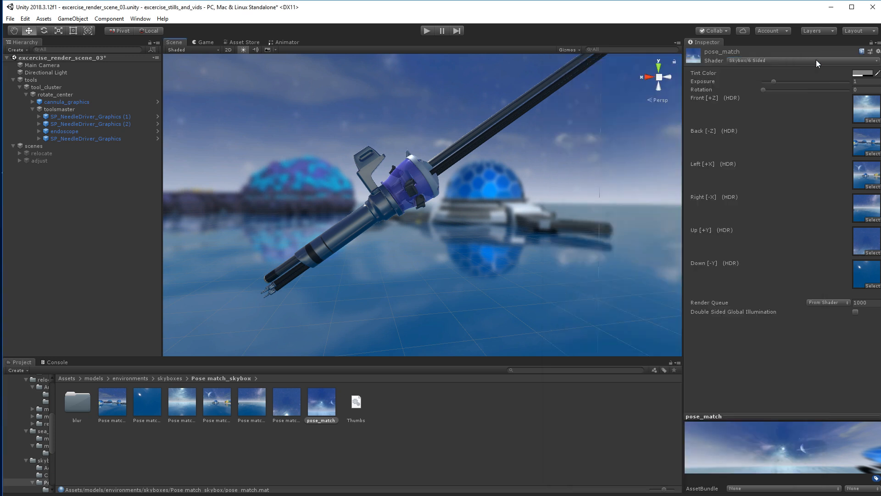
# Reopen the scene's Lighting Settings and close the window again
pyautogui.click(142, 19)
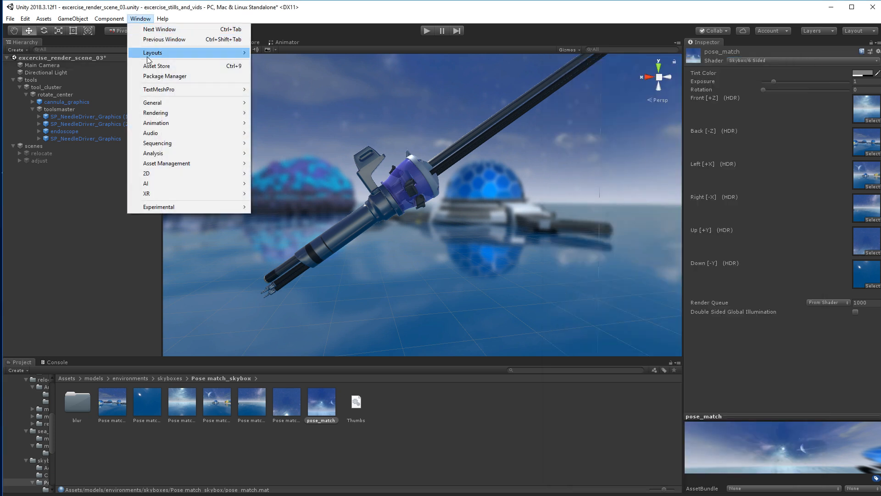
pyautogui.moveTo(154, 113)
pyautogui.click(270, 115)
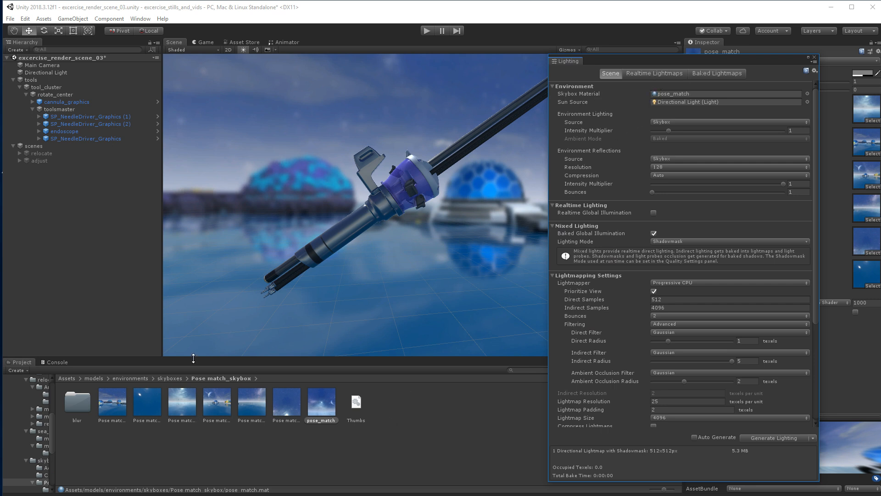
pyautogui.click(815, 56)
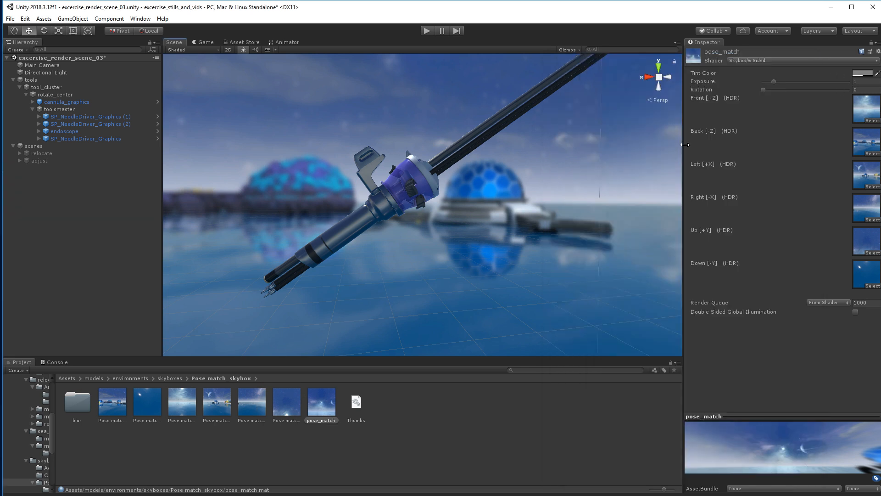
# Narrow the Inspector to widen the scene view and look around the tool cluster
pyautogui.moveTo(685, 145); pyautogui.dragTo(720, 144)
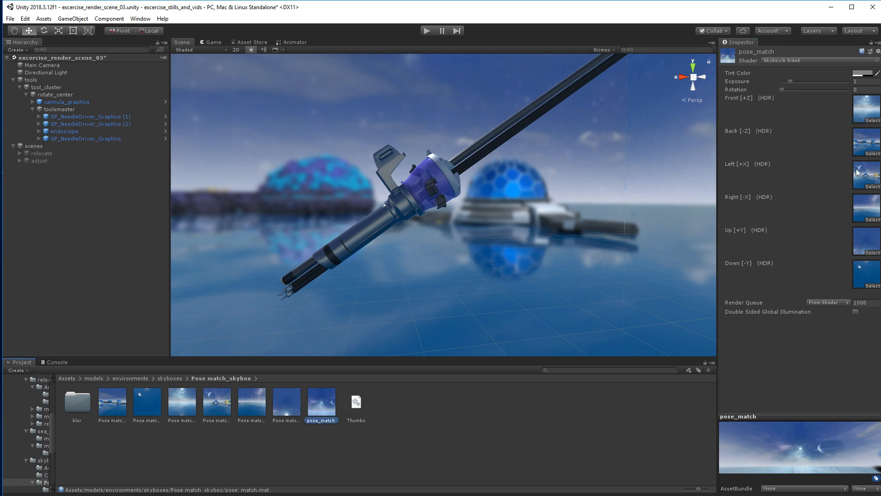
pyautogui.press('alt')
pyautogui.moveTo(482, 214)
pyautogui.keyDown('alt'); pyautogui.mouseDown()
pyautogui.moveTo(523, 210)
pyautogui.moveTo(472, 226)
pyautogui.mouseUp(); pyautogui.keyUp('alt')
pyautogui.keyDown('alt'); pyautogui.moveTo(373, 221); pyautogui.dragTo(444, 225); pyautogui.keyUp('alt')
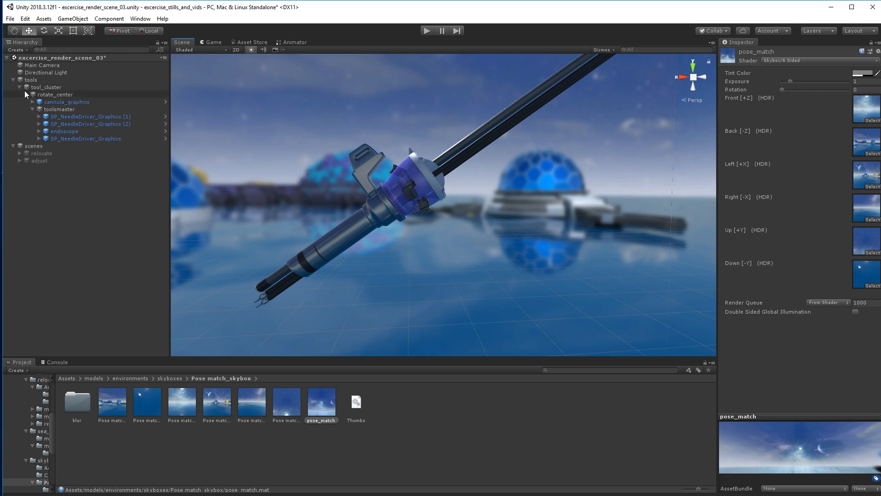
# Activate the relocate environment under scenes and view it together with the tool cluster
pyautogui.click(34, 153)
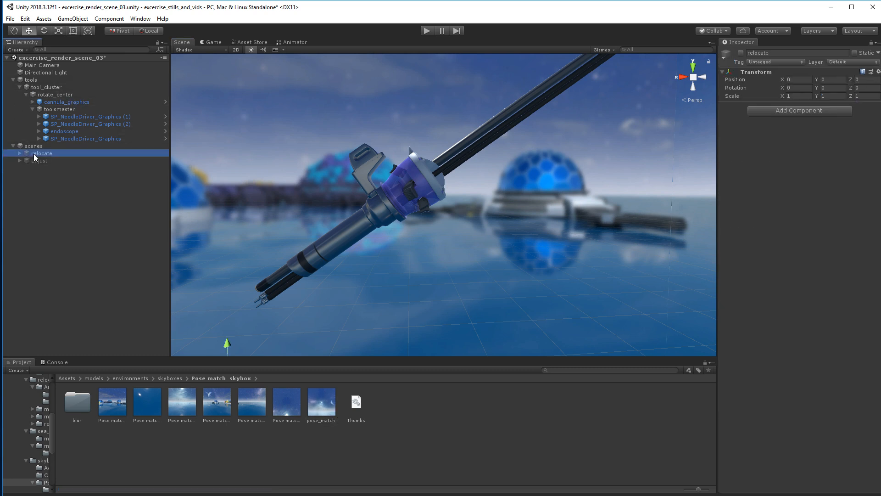
pyautogui.click(742, 53)
pyautogui.keyDown('alt'); pyautogui.moveTo(500, 200); pyautogui.dragTo(460, 208); pyautogui.keyUp('alt')
pyautogui.keyDown('alt'); pyautogui.moveTo(538, 273); pyautogui.dragTo(461, 250); pyautogui.keyUp('alt')
pyautogui.click(496, 284)
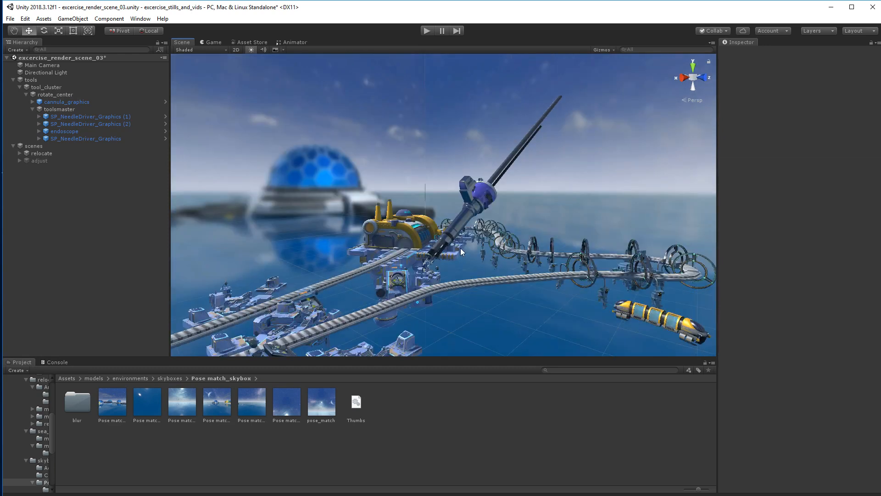